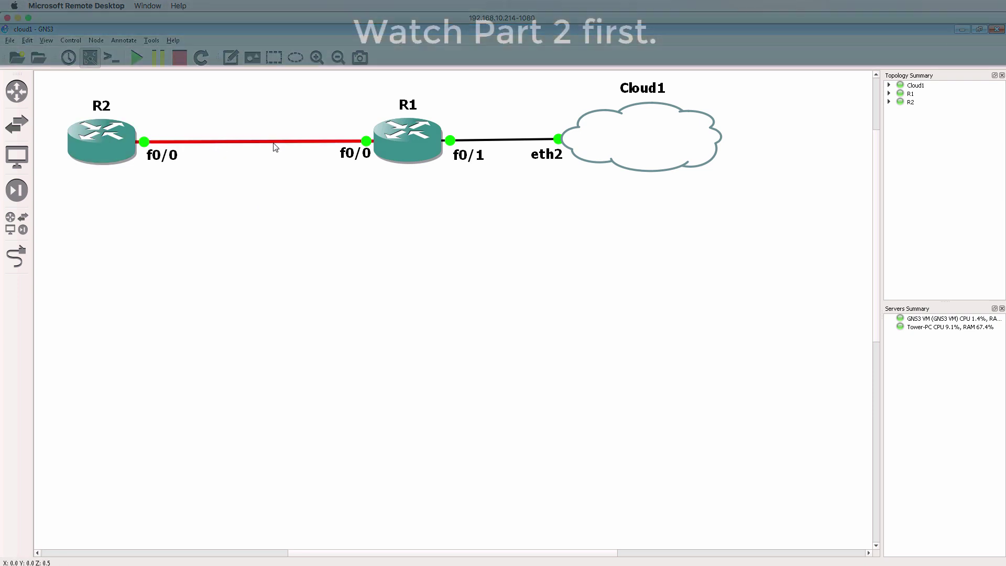
Step: Open Cloud1's configuration to view its eth0, eth1, eth2 and qemu0 interfaces
{"action": "right_click", "coordinate": [639, 140]}
{"action": "left_click", "coordinate": [657, 146]}
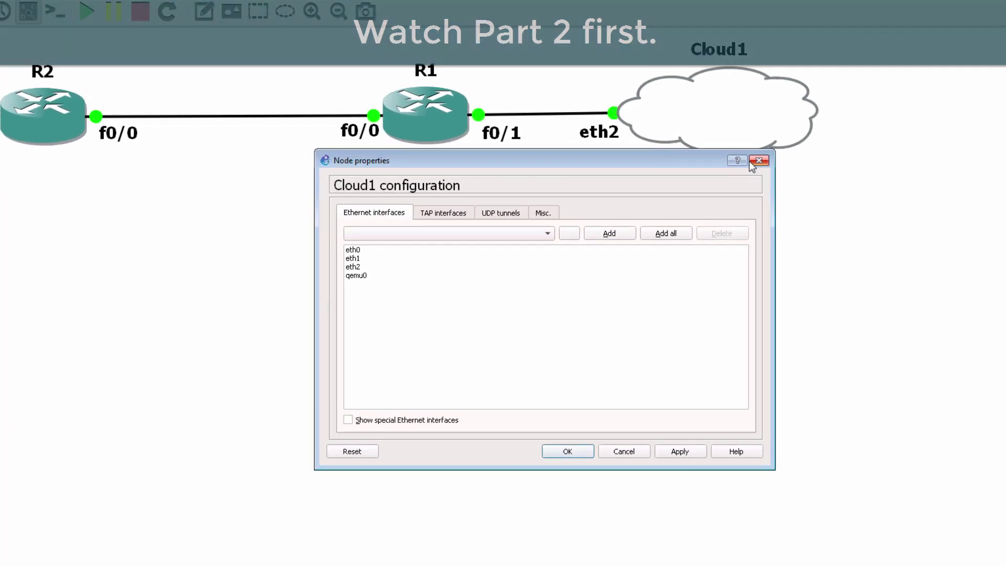
Step: In VMware, confirm the GNS3 VM's Network Adapter 3 is Bridged, closing settings unchanged
{"action": "key", "text": "alt+Tab"}
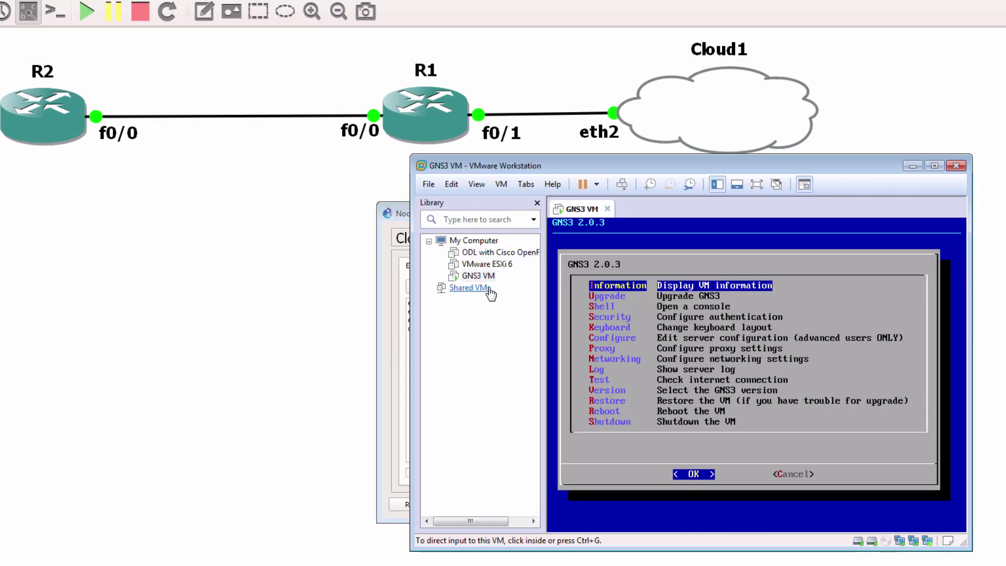
{"action": "left_click", "coordinate": [501, 184]}
{"action": "left_click", "coordinate": [550, 353]}
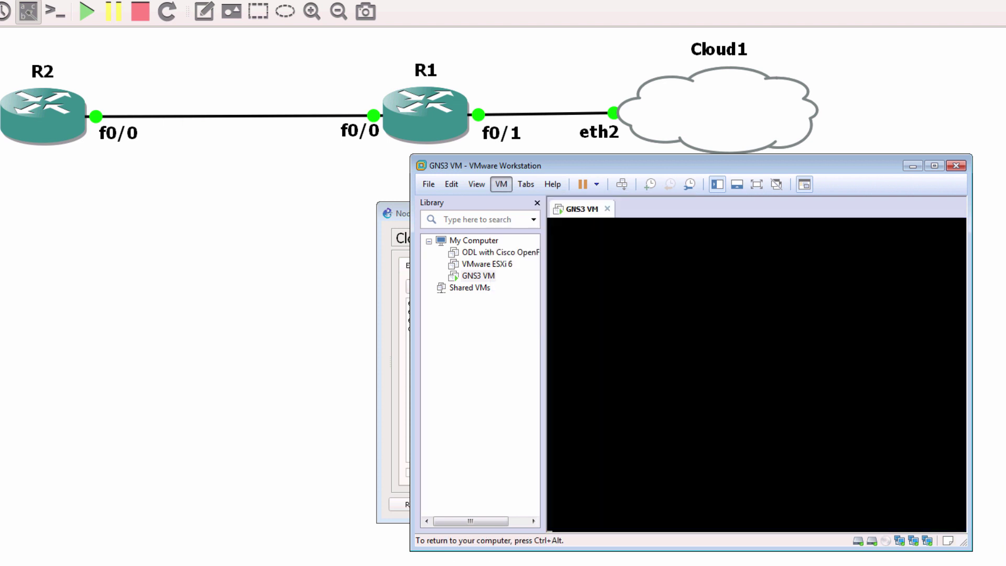
{"action": "left_click", "coordinate": [543, 291]}
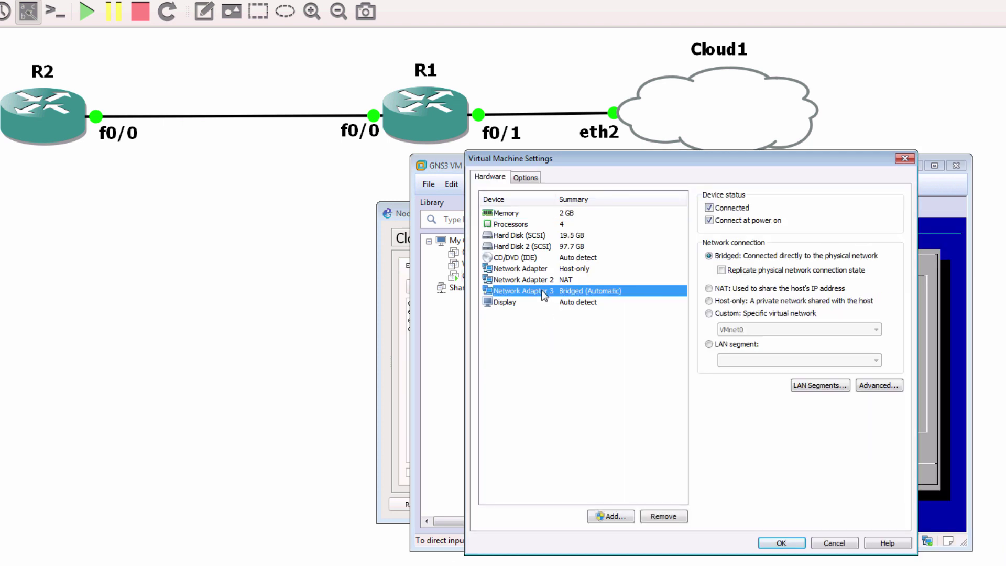
{"action": "left_click", "coordinate": [836, 543]}
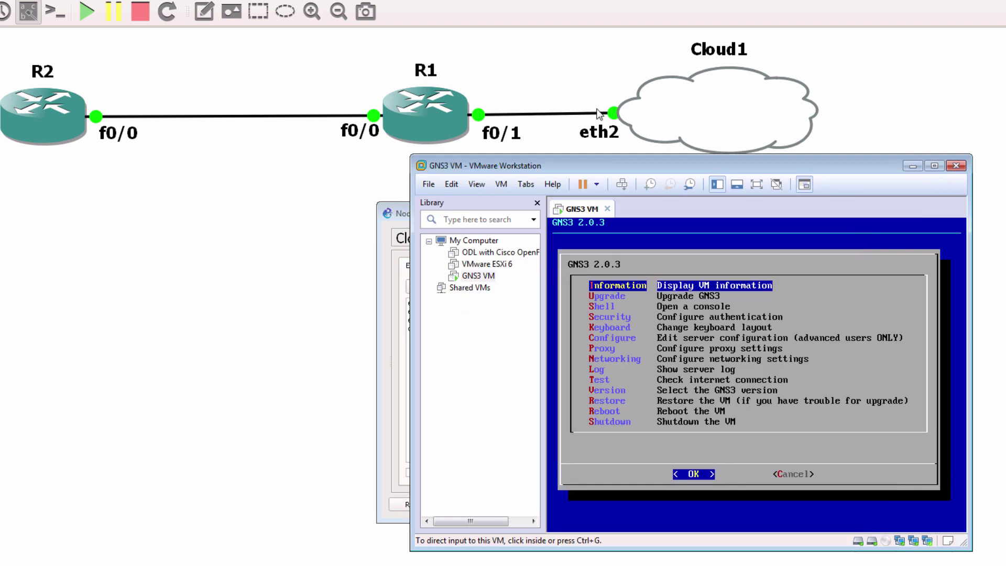
Step: Bring Cloud1's Node properties back to the front and cancel them without saving
{"action": "left_click", "coordinate": [401, 213]}
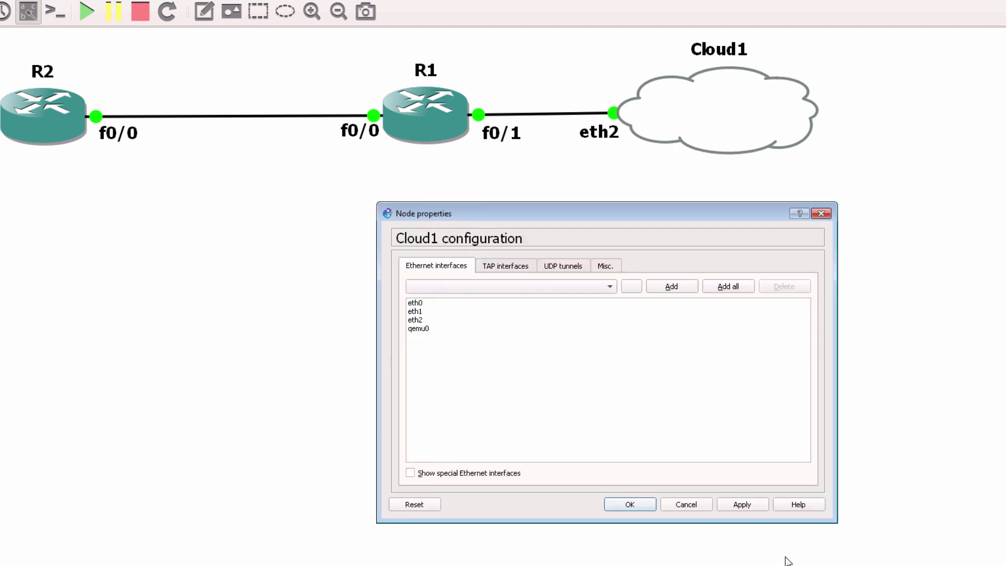
{"action": "left_click", "coordinate": [700, 509]}
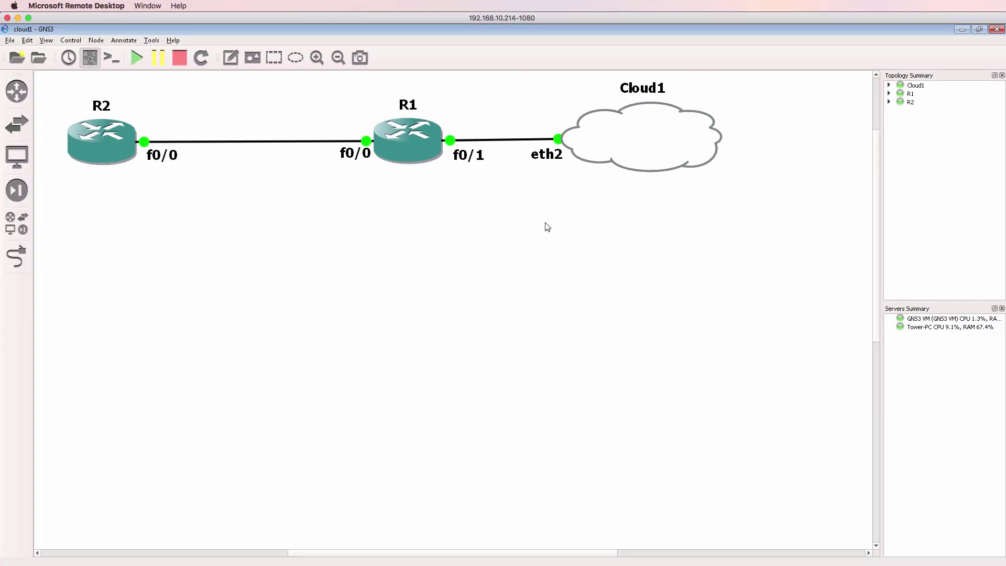
Step: Delete the existing Cloud1 node along with its link
{"action": "right_click", "coordinate": [629, 137]}
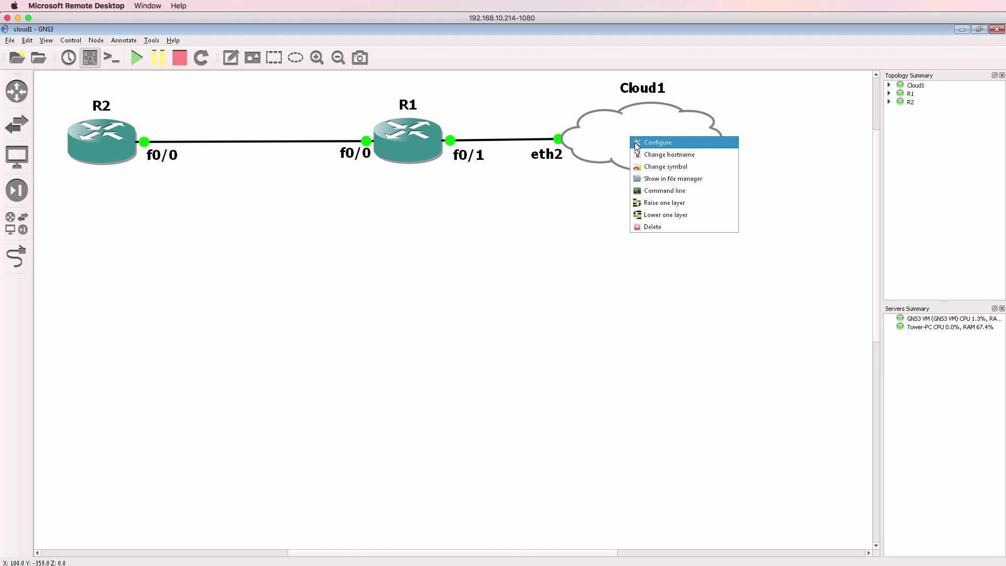
{"action": "left_click", "coordinate": [657, 227]}
{"action": "left_click", "coordinate": [509, 312]}
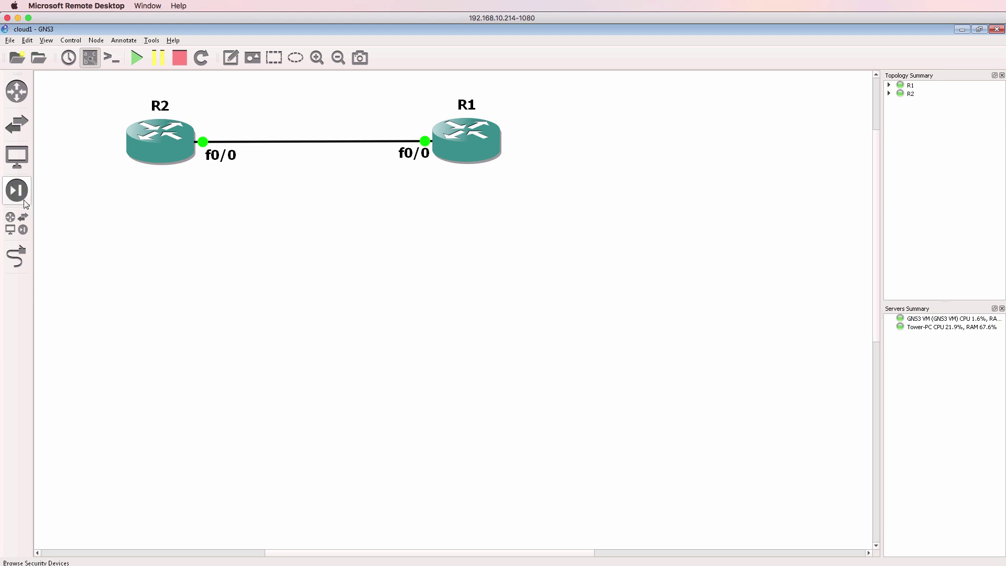
Step: Add a new Cloud node on the Tower-PC server and position it beside R1
{"action": "left_click", "coordinate": [17, 217]}
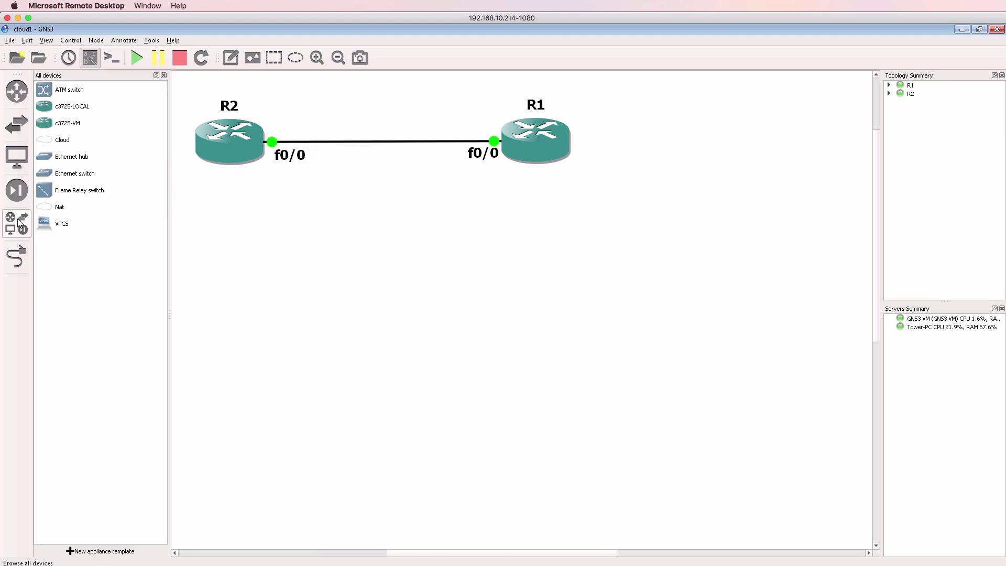
{"action": "left_click", "coordinate": [69, 146]}
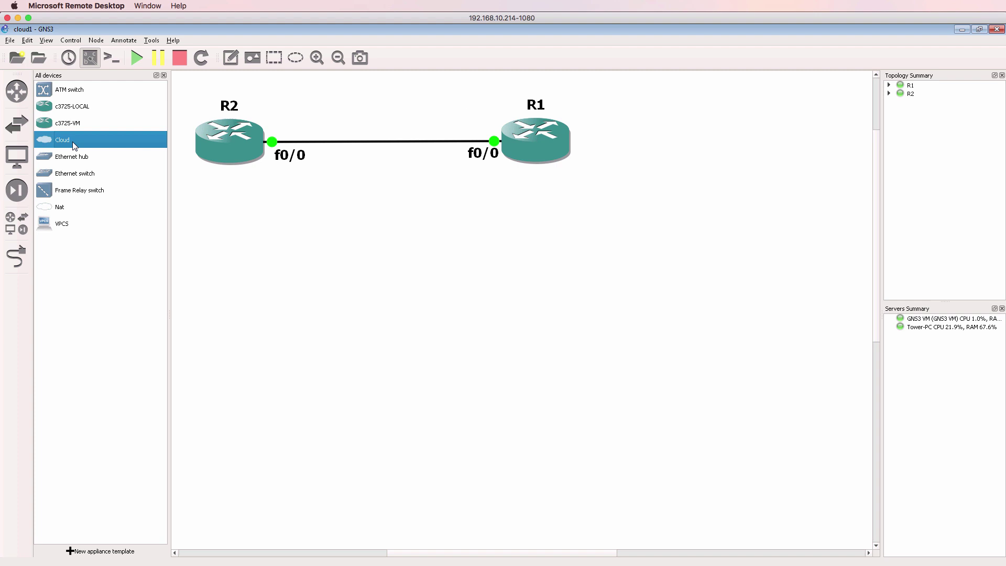
{"action": "left_click_drag", "start_coordinate": [72, 142], "coordinate": [705, 262]}
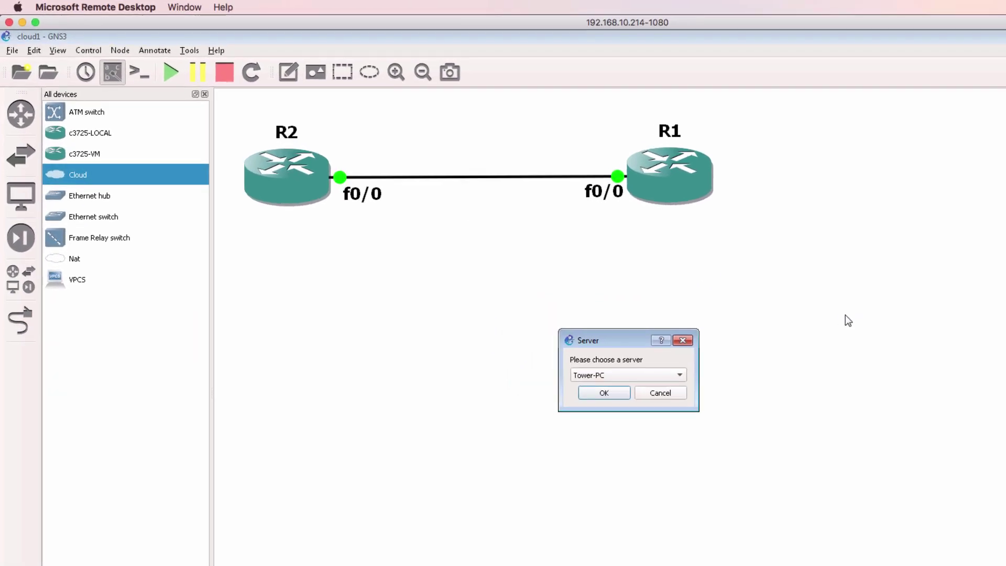
{"action": "left_click", "coordinate": [680, 376]}
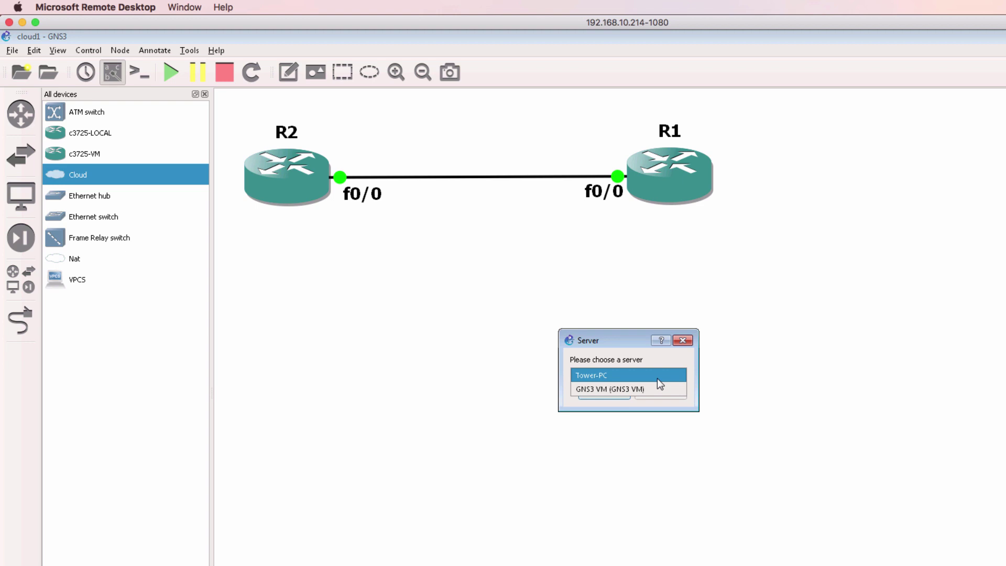
{"action": "left_click", "coordinate": [658, 380]}
{"action": "left_click", "coordinate": [595, 394]}
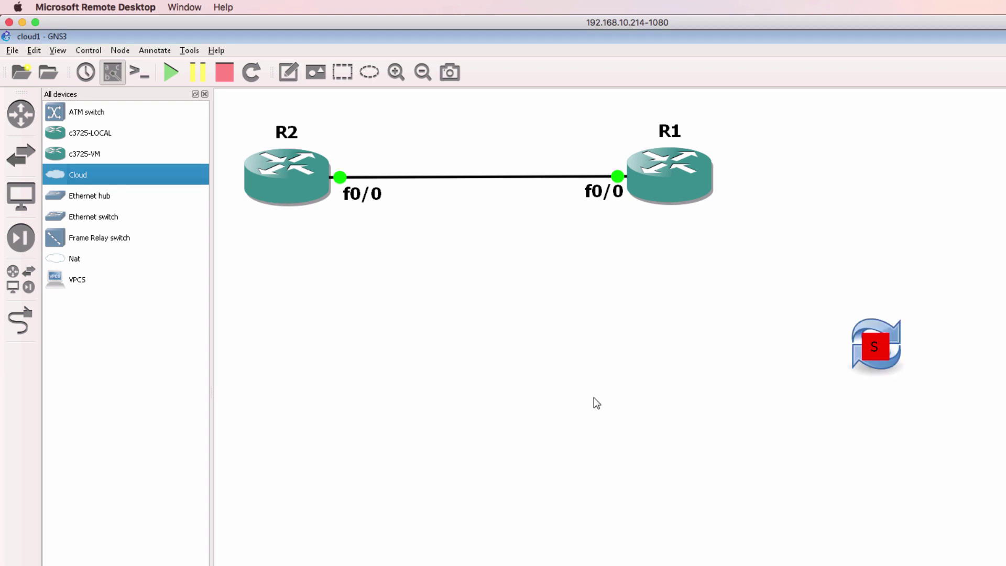
{"action": "left_click", "coordinate": [204, 96]}
{"action": "left_click_drag", "start_coordinate": [905, 367], "coordinate": [868, 189]}
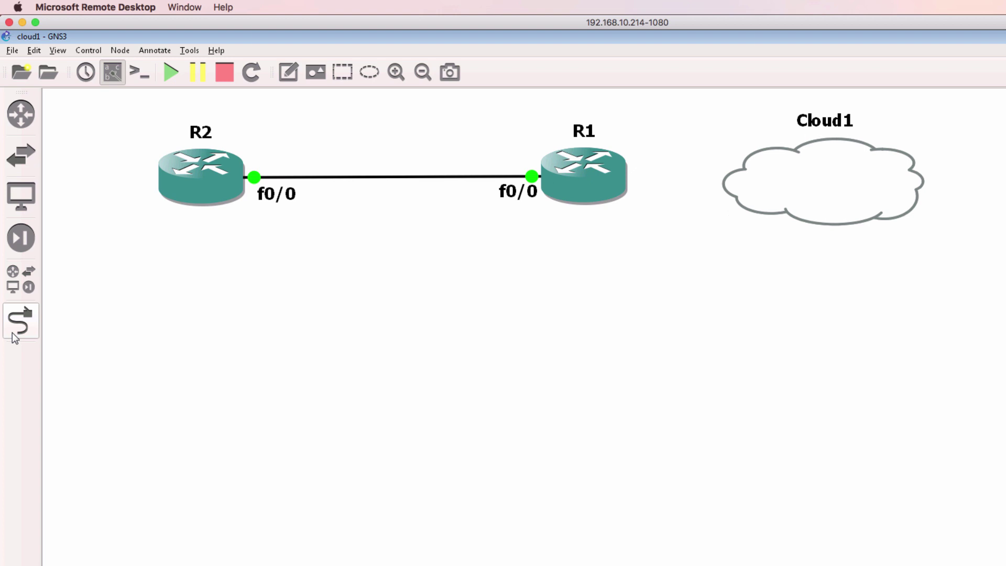
Step: Add the host's Local Area Connection to Cloud1 as a special Ethernet interface
{"action": "right_click", "coordinate": [806, 168]}
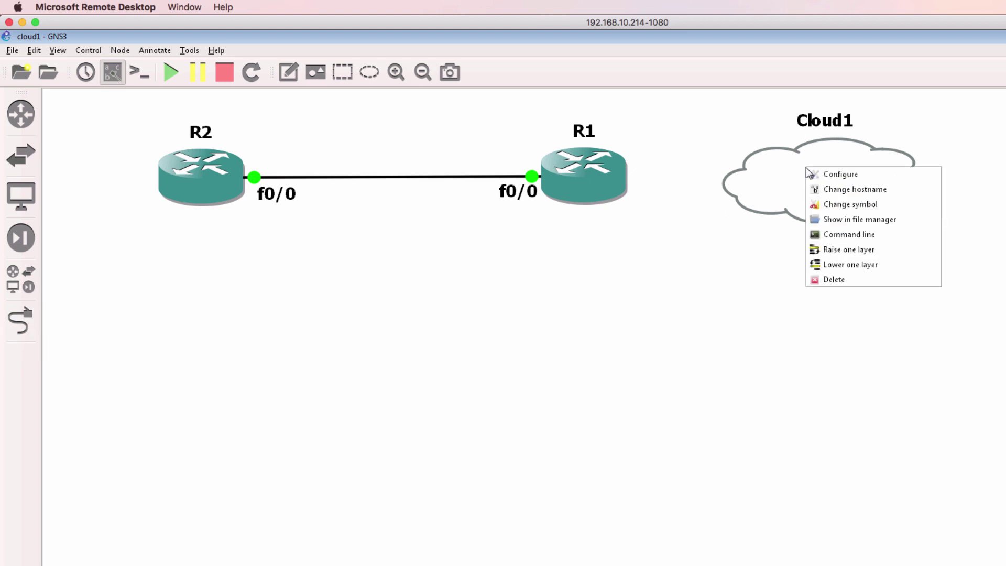
{"action": "left_click", "coordinate": [757, 264]}
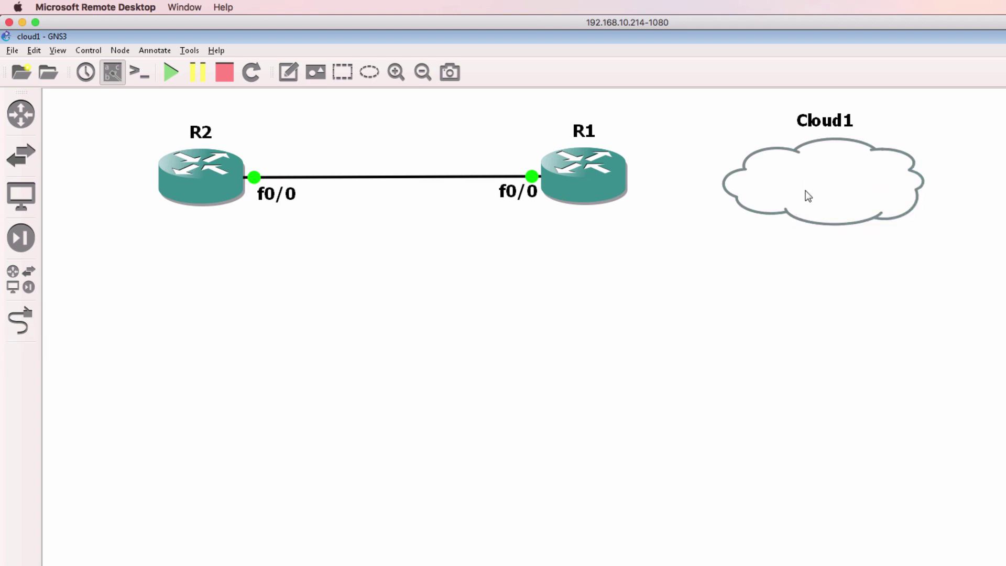
{"action": "mouse_move", "coordinate": [807, 193]}
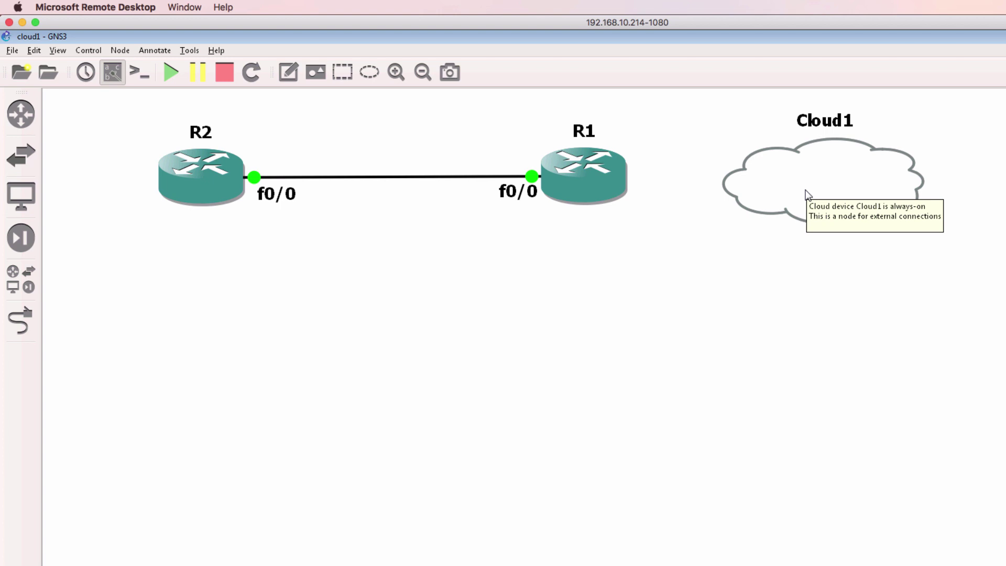
{"action": "right_click", "coordinate": [806, 195]}
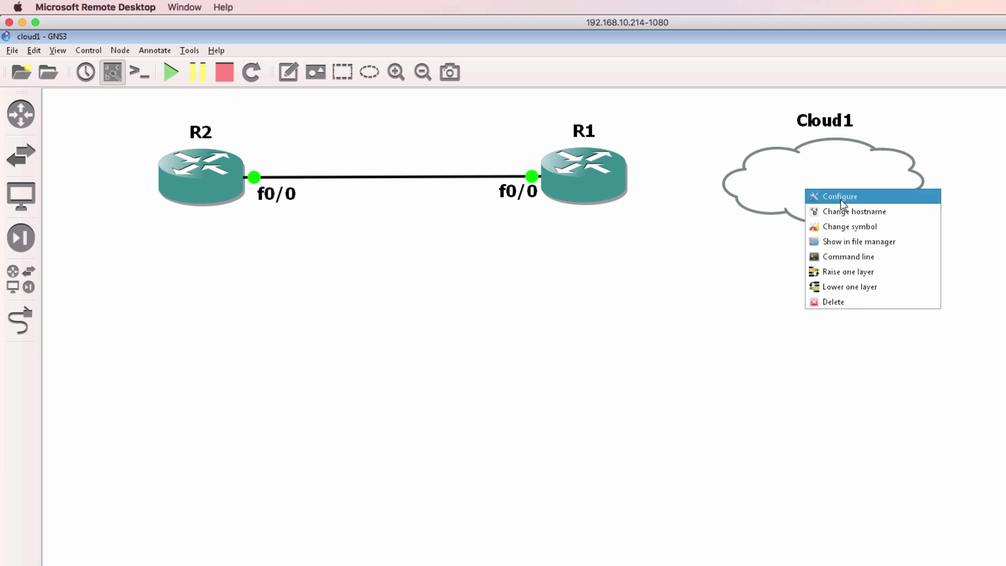
{"action": "left_click", "coordinate": [840, 199]}
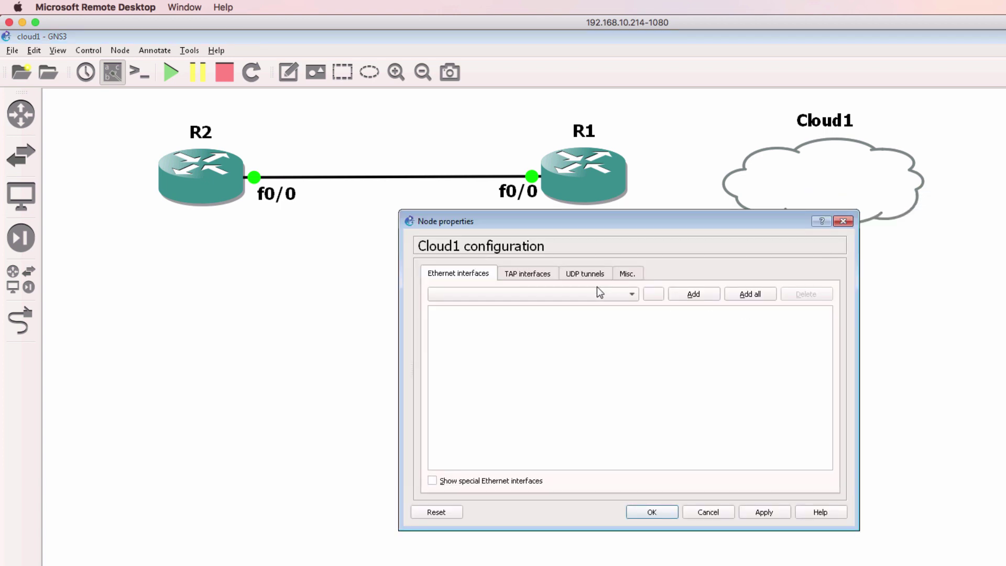
{"action": "left_click", "coordinate": [458, 477]}
{"action": "left_click", "coordinate": [515, 297]}
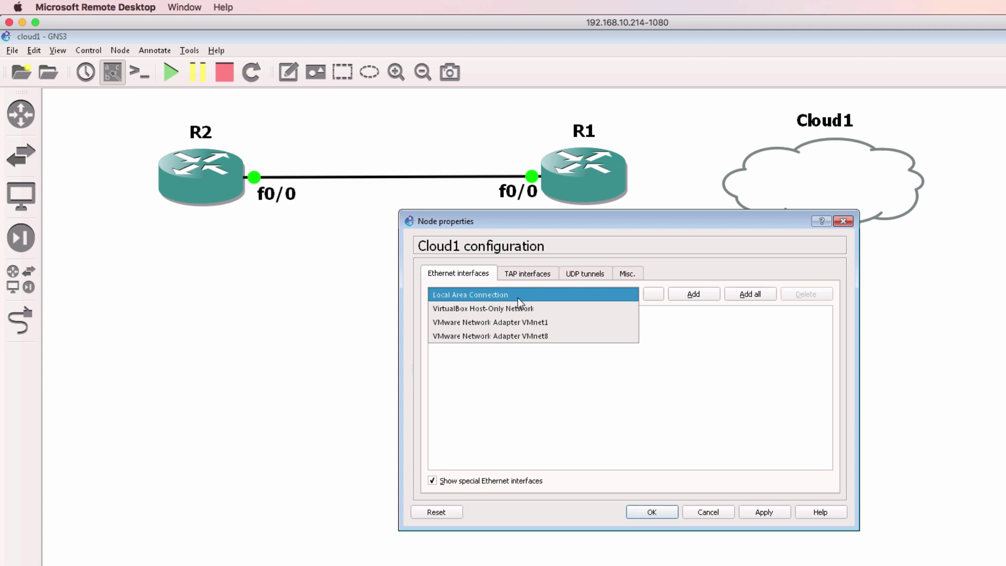
{"action": "left_click", "coordinate": [518, 299]}
{"action": "left_click", "coordinate": [692, 296]}
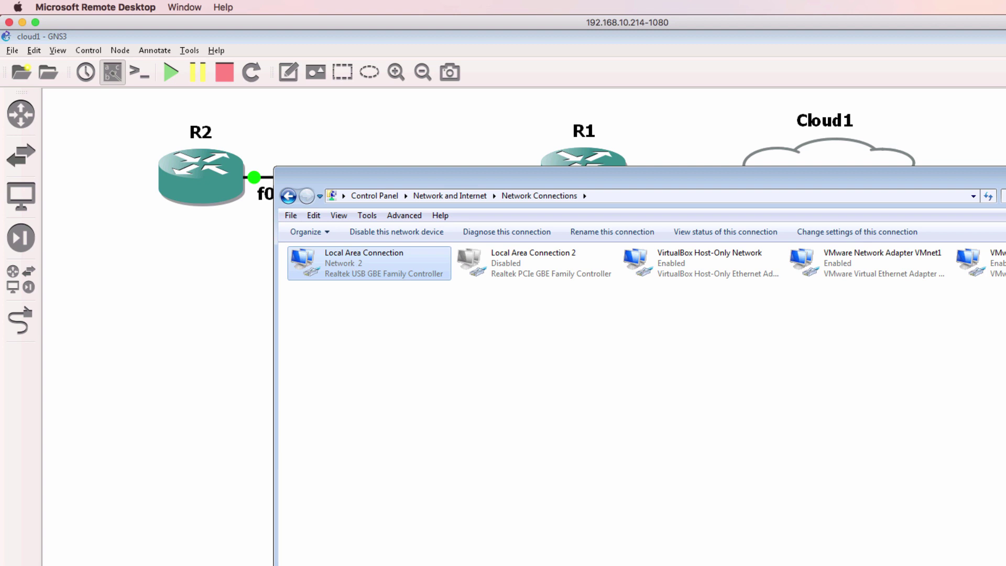
Step: Confirm Local Area Connection is the Realtek USB adapter and save Cloud1's configuration
{"action": "left_click", "coordinate": [654, 513]}
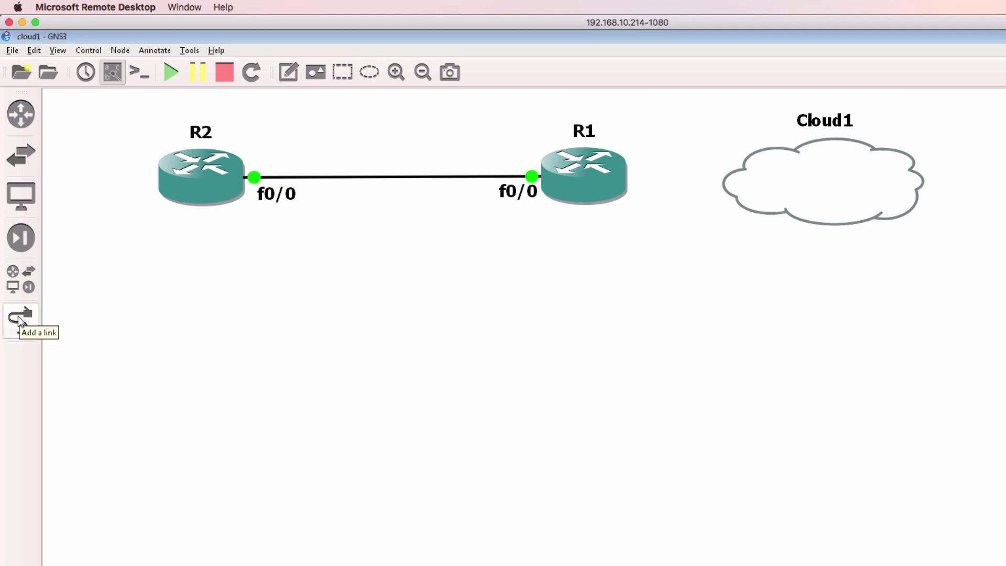
Step: Link R1's FastEthernet0/1 to Cloud1's Local Area Connection and tidy their placement
{"action": "left_click", "coordinate": [18, 316]}
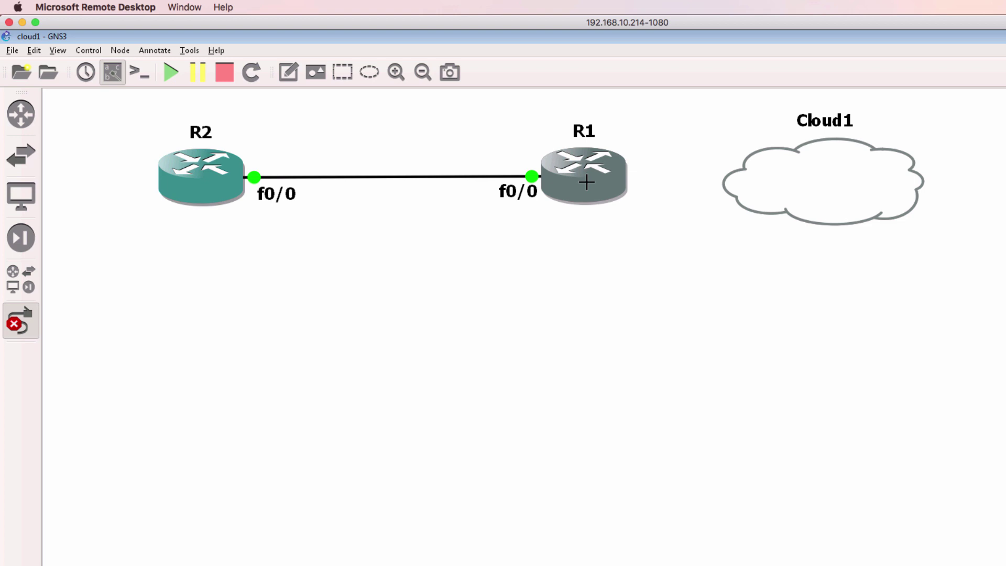
{"action": "left_click", "coordinate": [587, 182]}
{"action": "left_click", "coordinate": [630, 207]}
{"action": "left_click", "coordinate": [817, 180]}
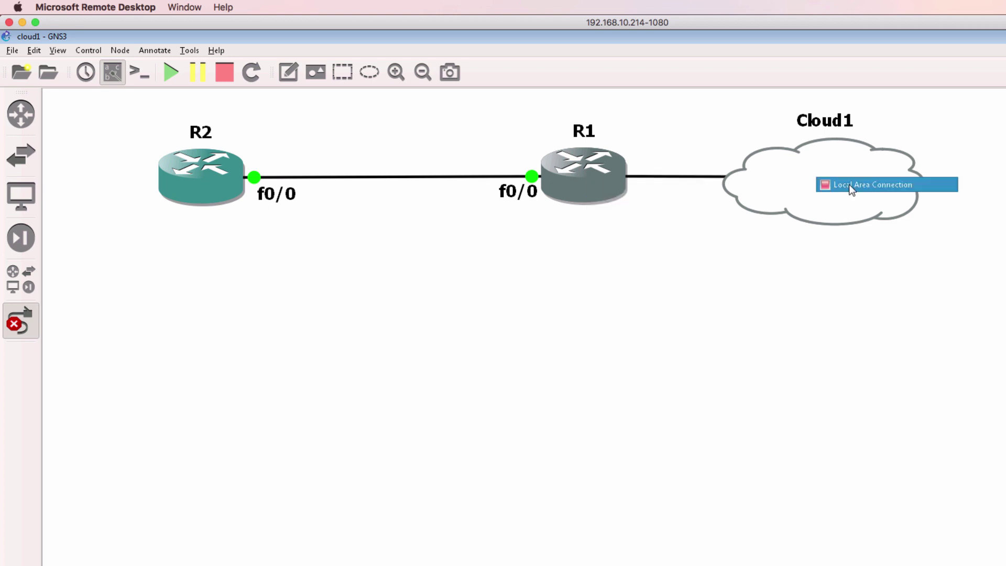
{"action": "left_click", "coordinate": [851, 187]}
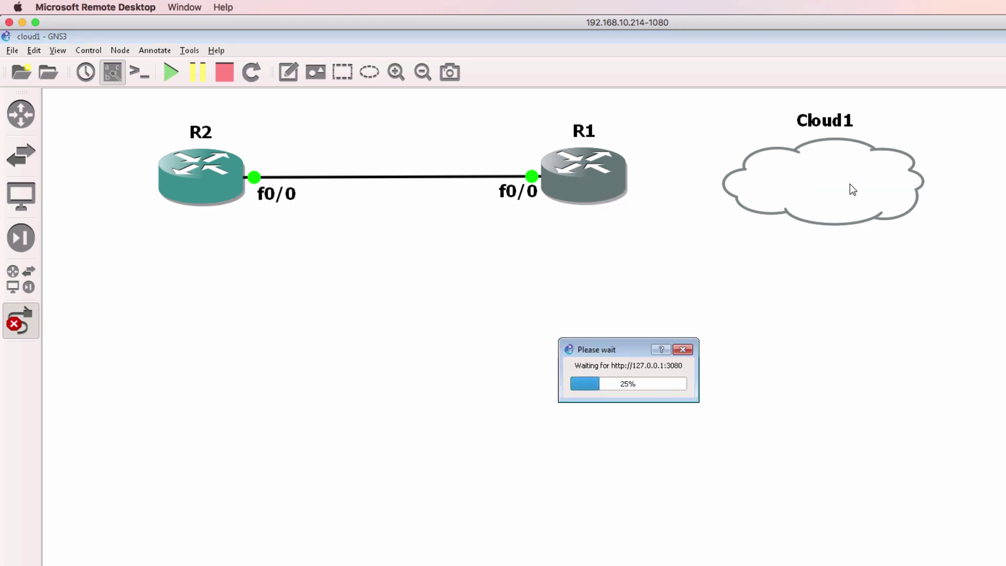
{"action": "left_click", "coordinate": [15, 326]}
{"action": "mouse_move", "coordinate": [828, 166]}
{"action": "left_mouse_down"}
{"action": "mouse_move", "coordinate": [874, 159]}
{"action": "mouse_move", "coordinate": [861, 162]}
{"action": "left_mouse_up"}
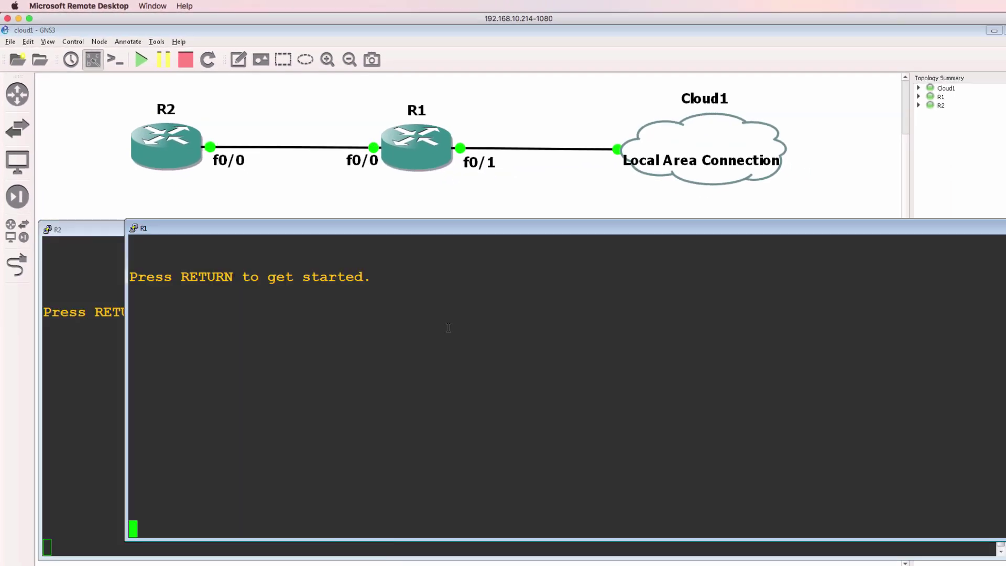
Step: On R1, show f0/1's running config and interface brief: DHCP, 192.168.10.4, up/up
{"action": "key", "text": "Return"}
{"action": "type", "text": "sh run "}
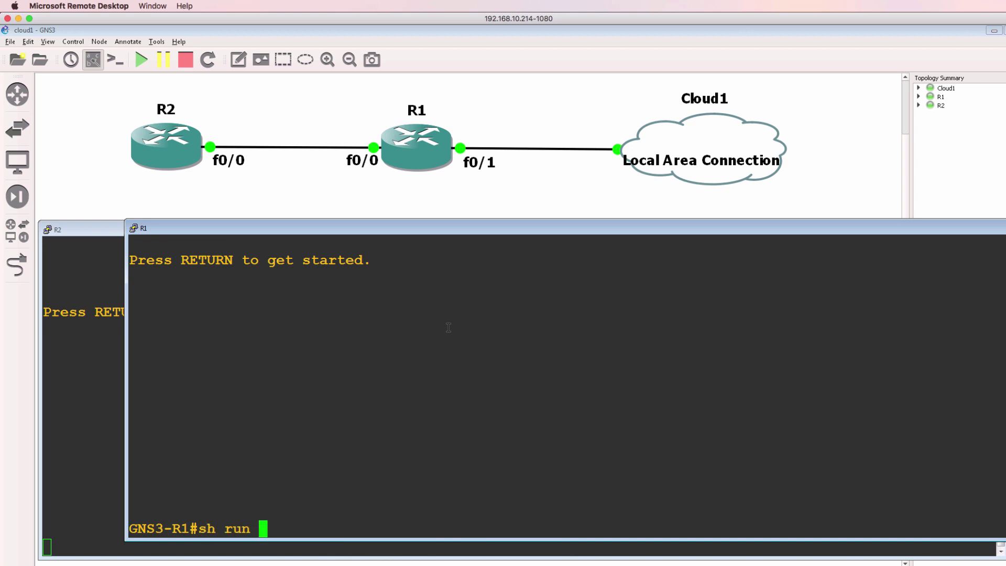
{"action": "type", "text": "int f0/1"}
{"action": "key", "text": "Return"}
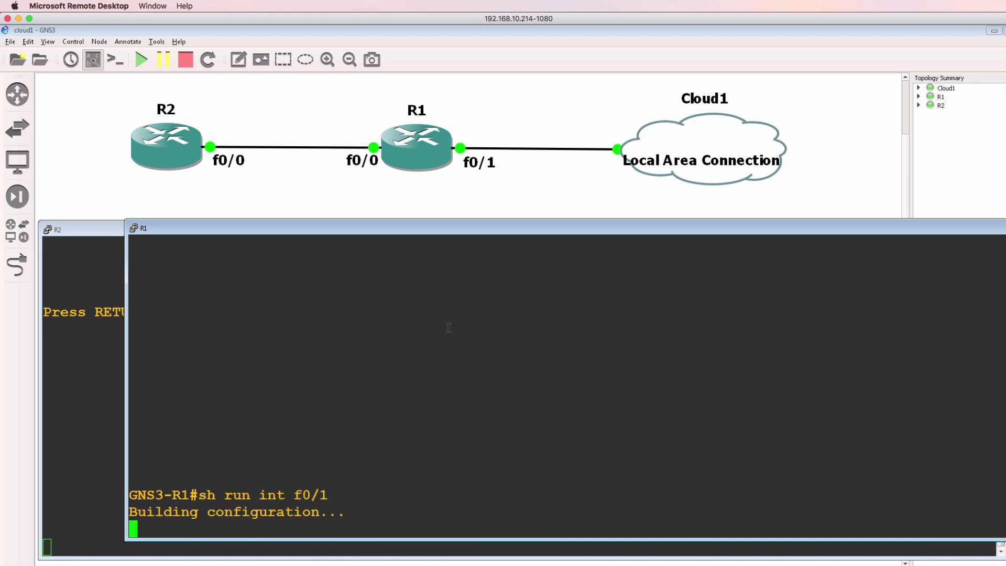
{"action": "left_click_drag", "start_coordinate": [326, 445], "coordinate": [125, 429]}
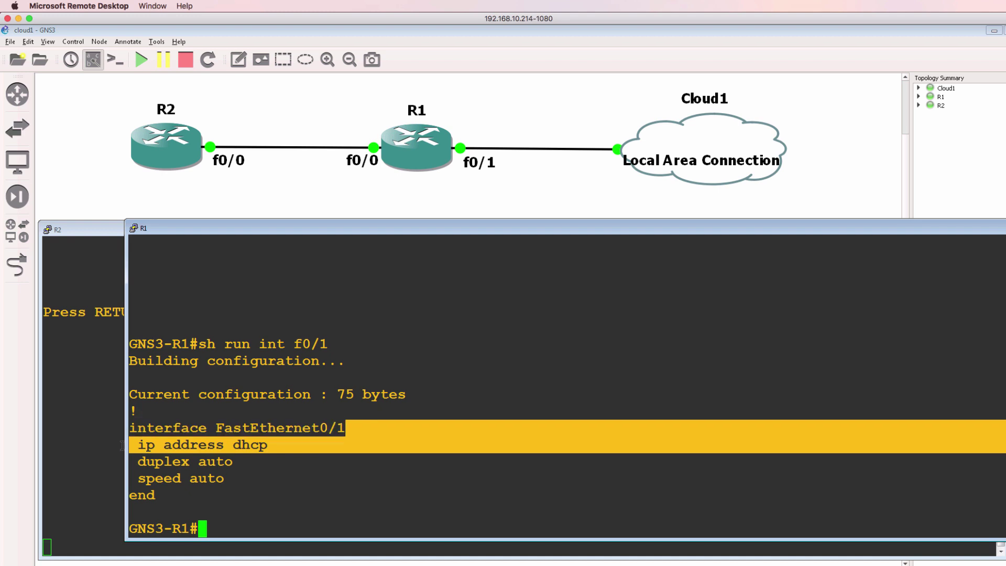
{"action": "type", "text": "sh ip i"}
{"action": "type", "text": "nt brief"}
{"action": "key", "text": "Return"}
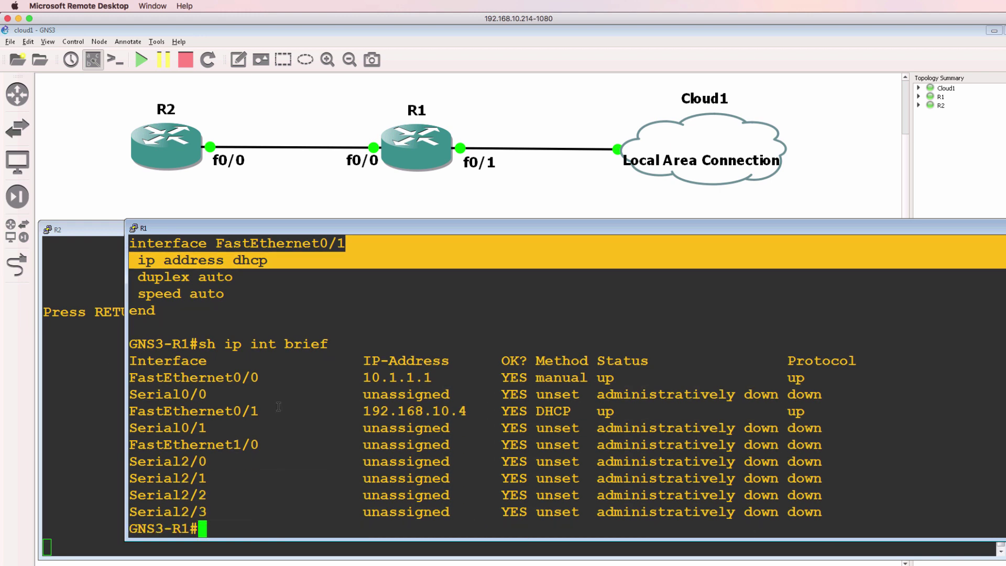
{"action": "left_click_drag", "start_coordinate": [361, 410], "coordinate": [948, 415]}
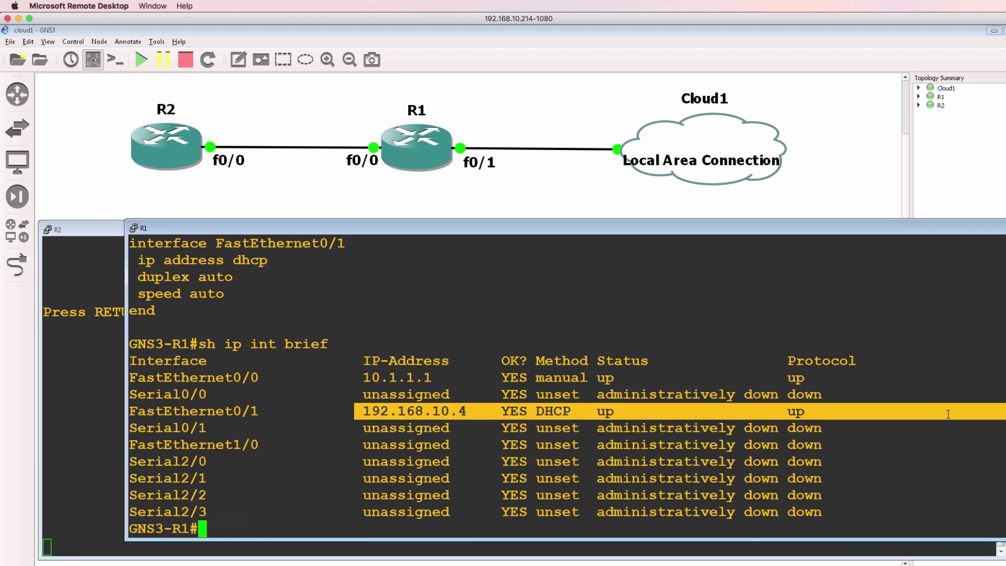
{"action": "type", "text": "conf "}
{"action": "type", "text": "t"}
Step: Bounce R1's FastEthernet0/1 using conf t, int f0/1, shut, no shut, end
{"action": "key", "text": "Return"}
{"action": "type", "text": "int"}
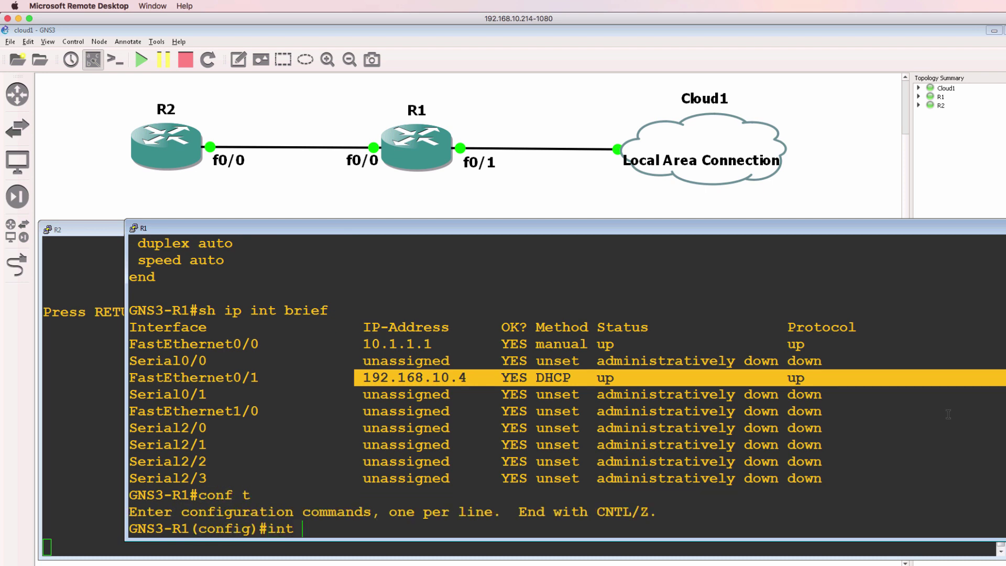
{"action": "type", "text": " f0/1"}
{"action": "key", "text": "Return"}
{"action": "type", "text": "shut"}
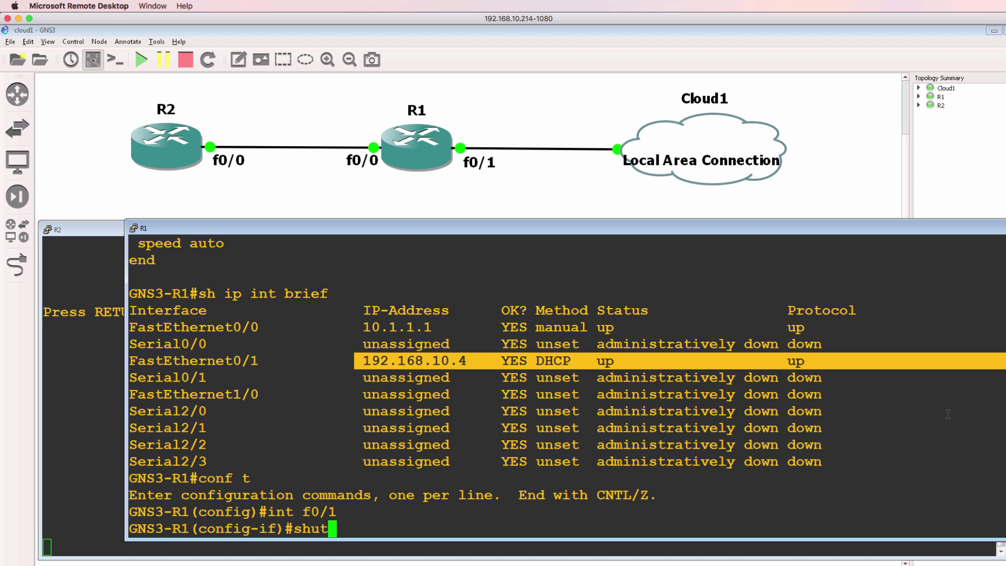
{"action": "key", "text": "Return"}
{"action": "type", "text": "no s"}
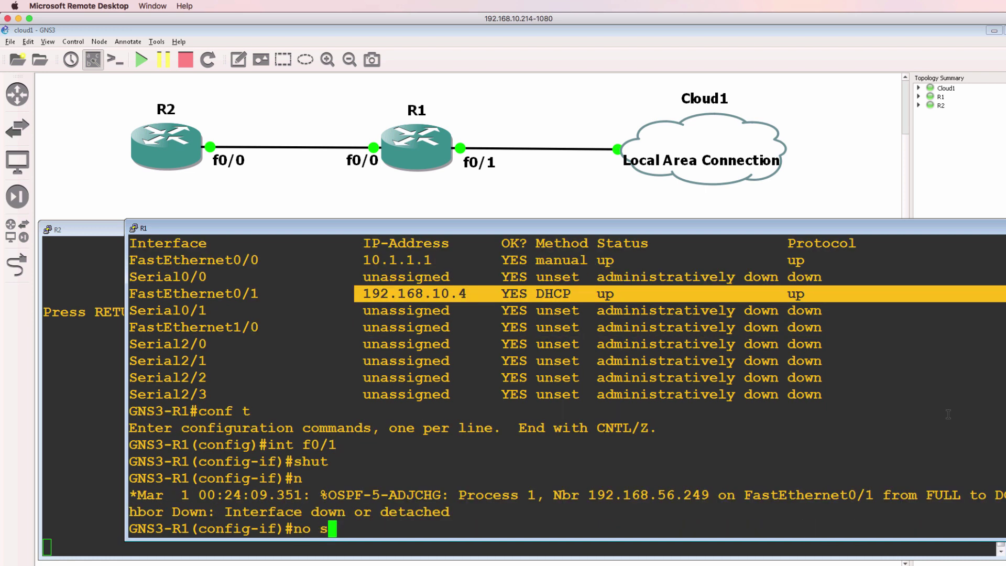
{"action": "key", "text": "BackSpace"}
{"action": "key", "text": "BackSpace"}
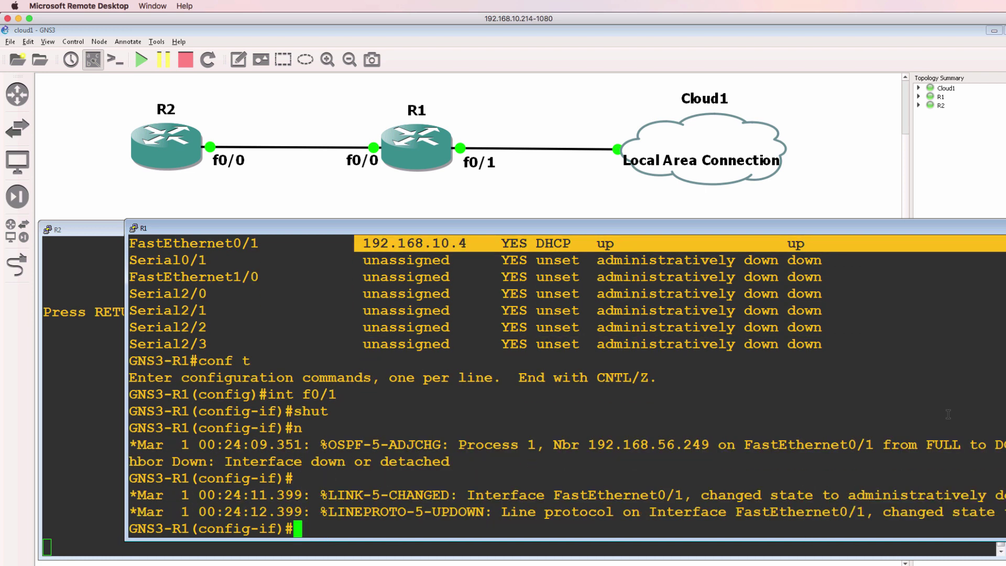
{"action": "type", "text": "no shut"}
{"action": "key", "text": "Return"}
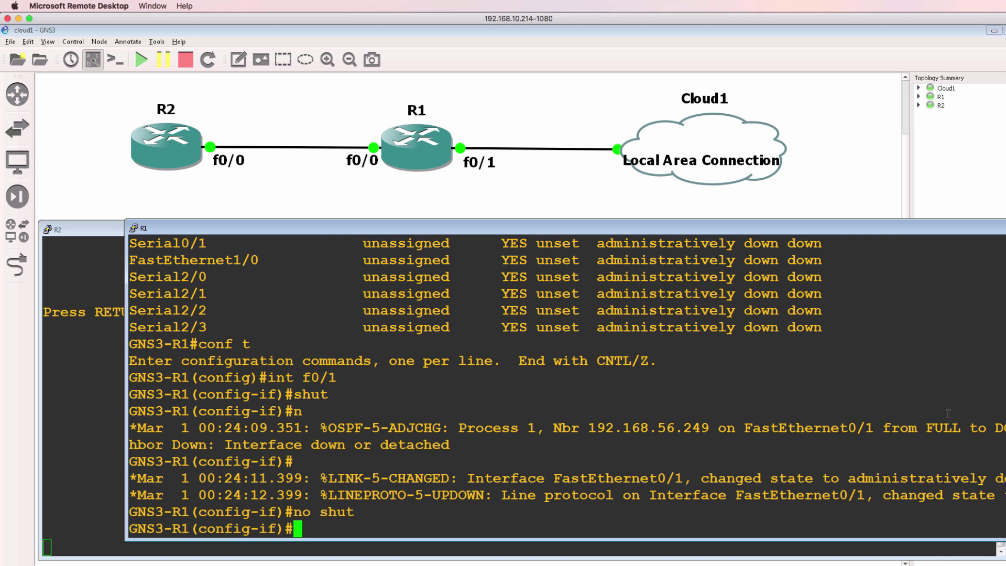
{"action": "type", "text": "end"}
{"action": "key", "text": "Return"}
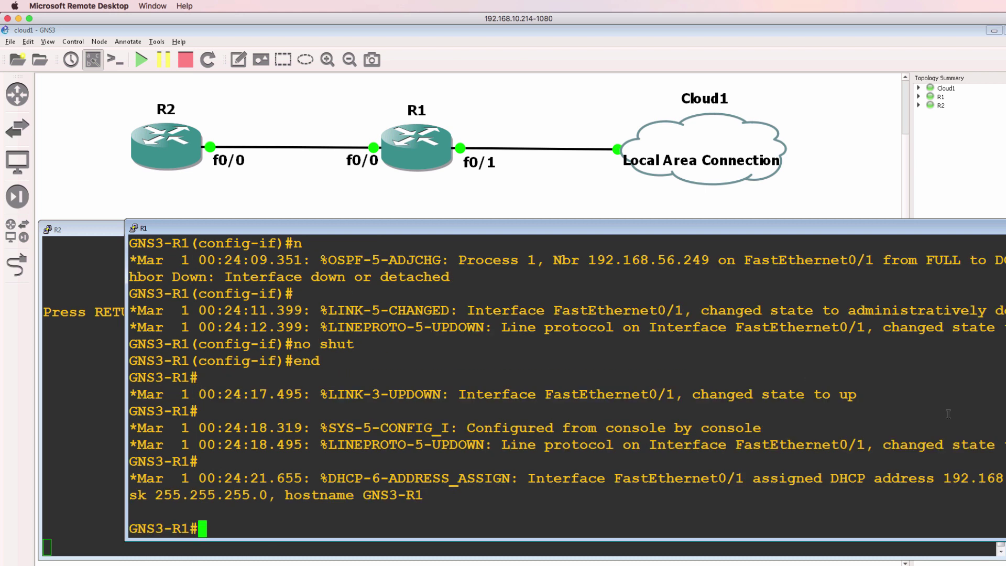
Step: Check R1 received DHCP address 192.168.10.5 and a default route via 192.168.10.249
{"action": "left_click_drag", "start_coordinate": [831, 479], "coordinate": [1004, 479]}
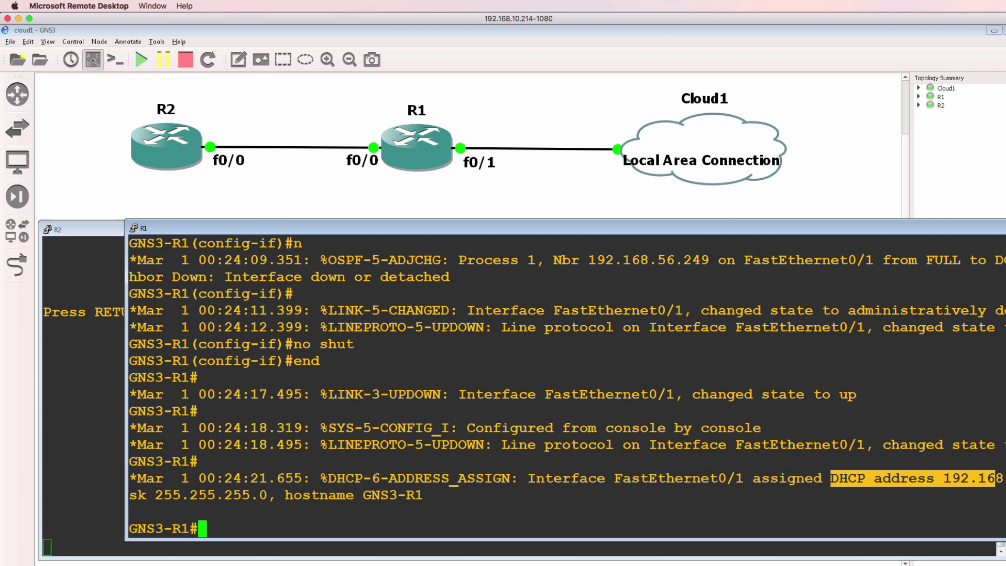
{"action": "type", "text": "sh ip"}
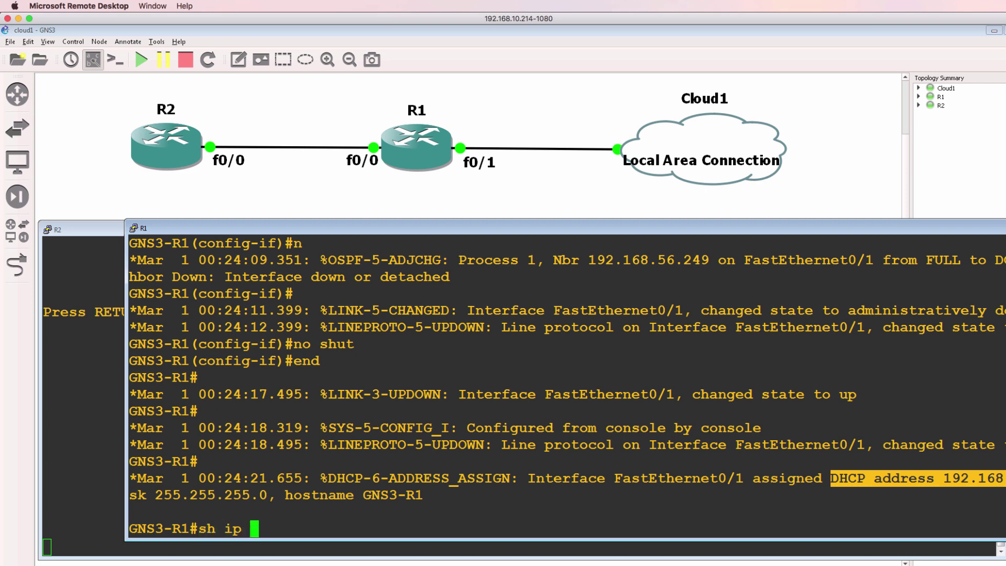
{"action": "type", "text": " int brief"}
{"action": "key", "text": "Return"}
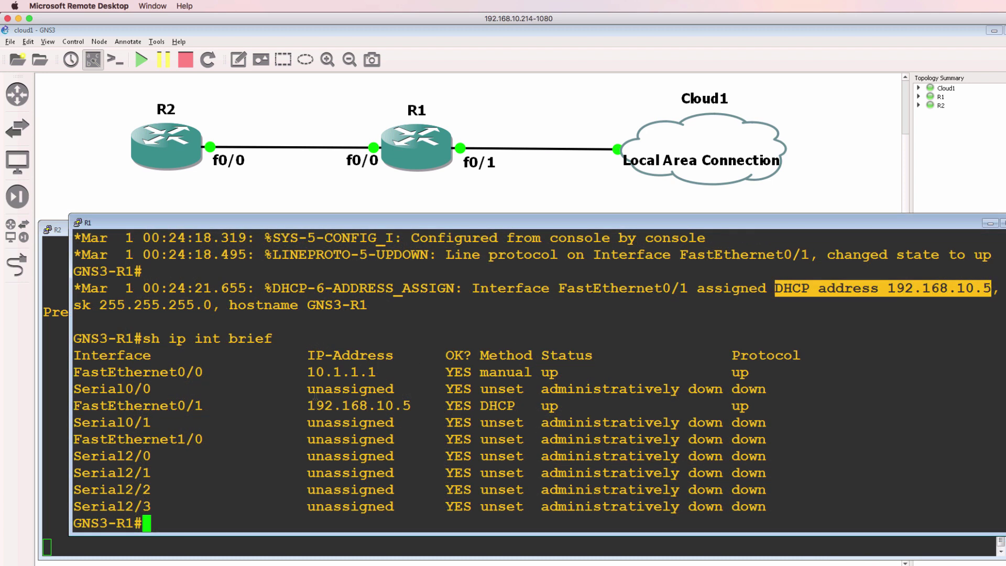
{"action": "left_click_drag", "start_coordinate": [309, 403], "coordinate": [424, 407]}
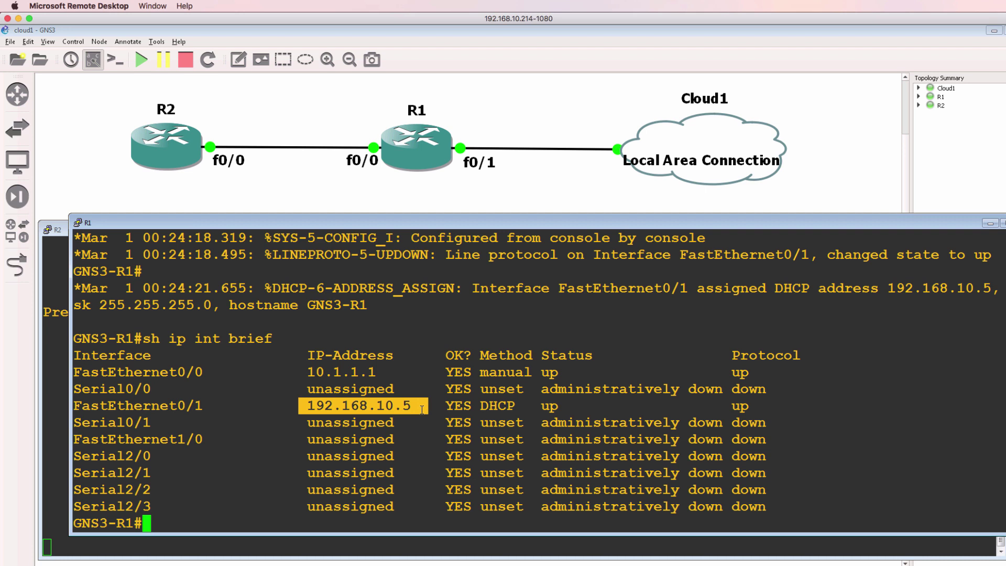
{"action": "type", "text": "sh ip route"}
{"action": "key", "text": "Return"}
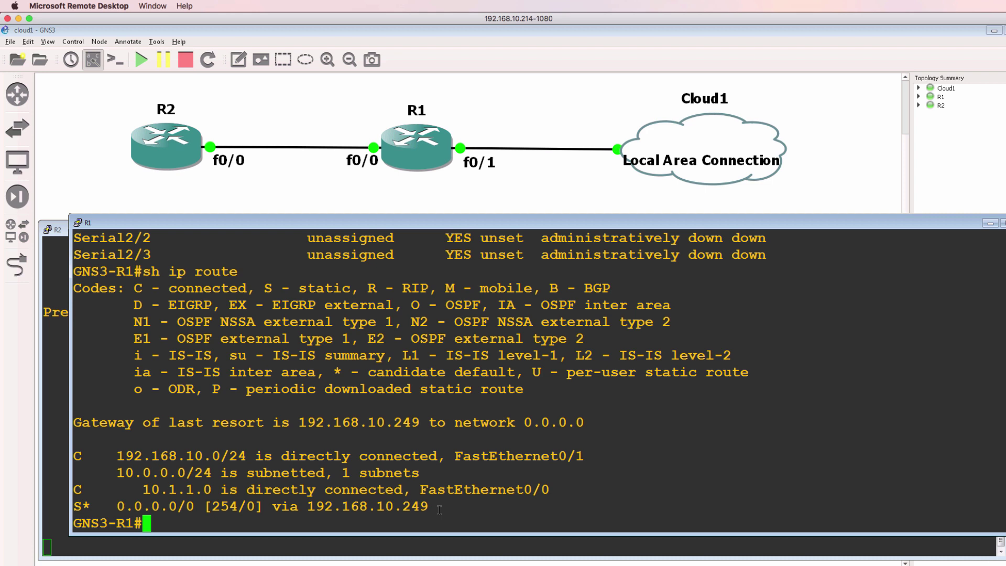
Step: Highlight the default route via 192.168.10.249, then ping google.com from R1 with 5/5 replies
{"action": "left_click_drag", "start_coordinate": [439, 510], "coordinate": [67, 507]}
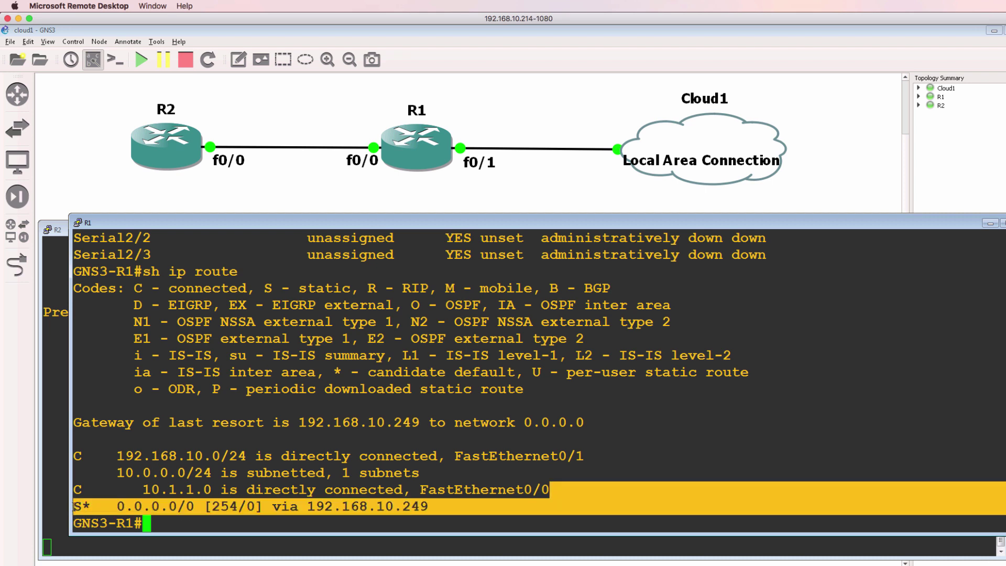
{"action": "type", "text": "ping google.com"}
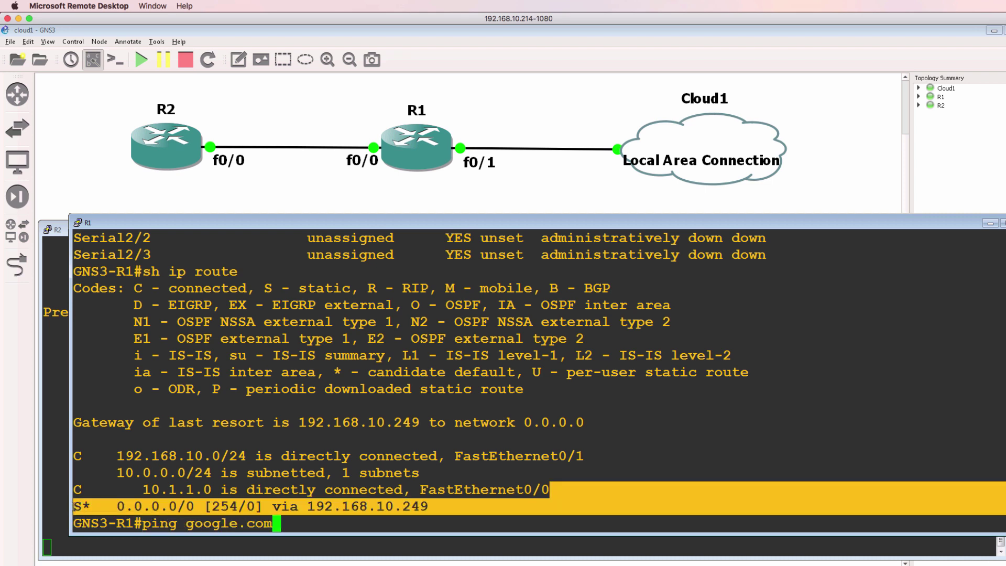
{"action": "key", "text": "Return"}
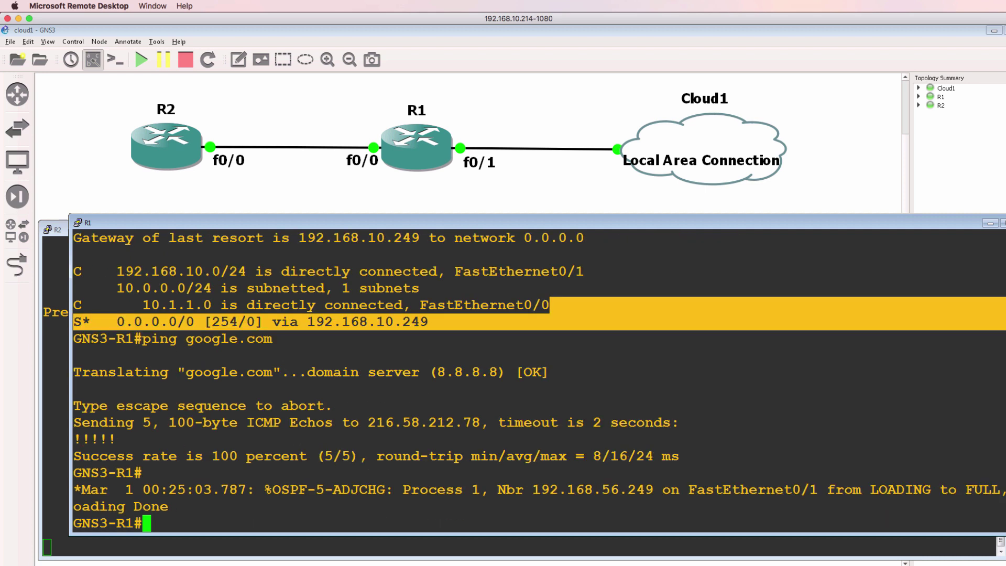
{"action": "type", "text": "sh ip"}
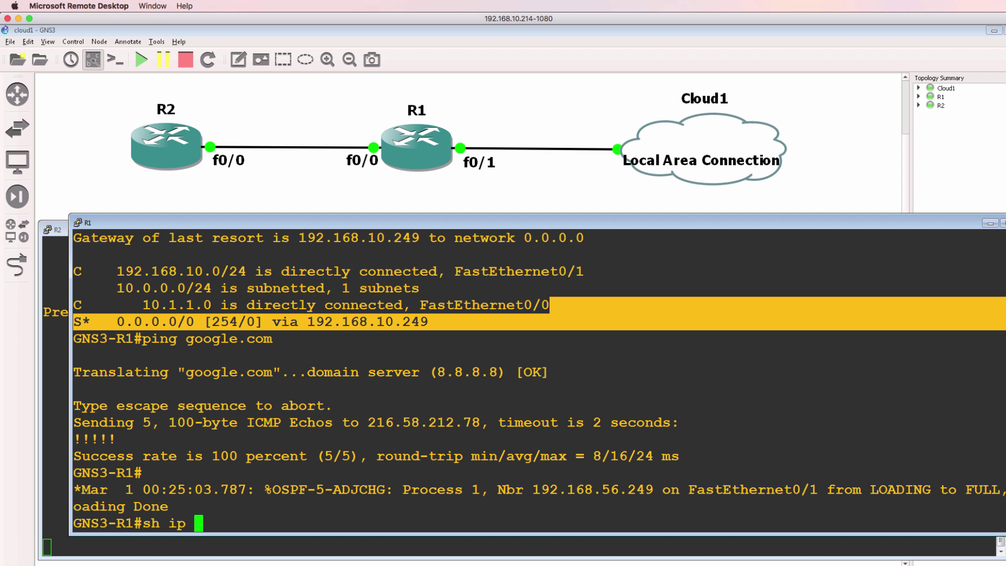
{"action": "type", "text": " ospf nei"}
Step: List R1's OSPF neighbours, then page through 'sh ip route' highlighting the OSPF and default routes
{"action": "key", "text": "Return"}
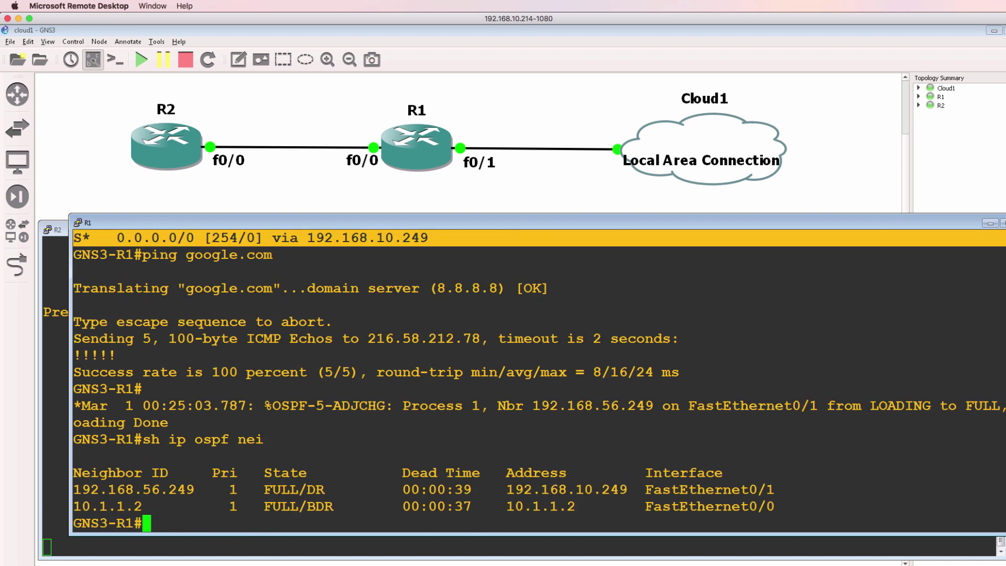
{"action": "type", "text": "sh"}
{"action": "type", "text": " ip route"}
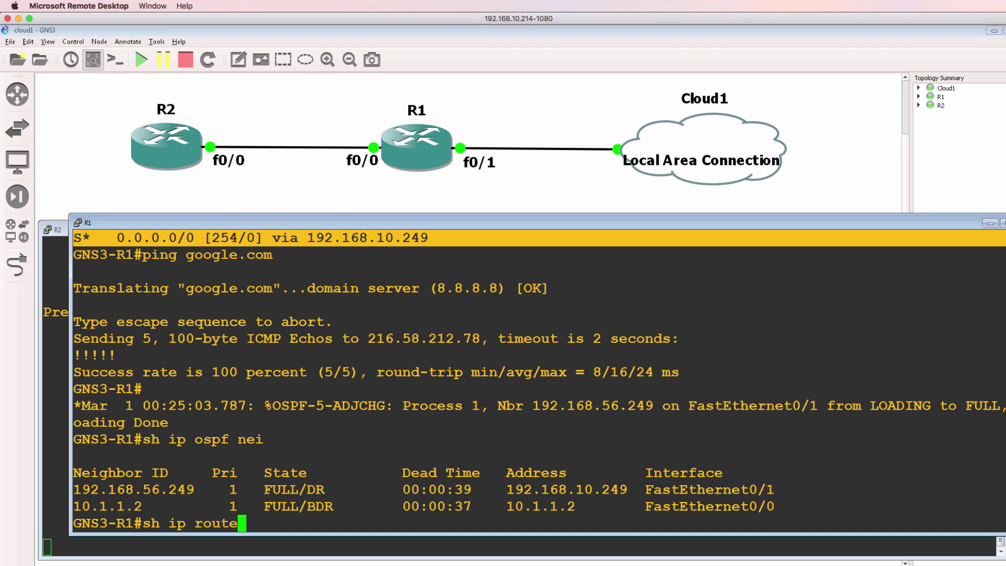
{"action": "key", "text": "Return"}
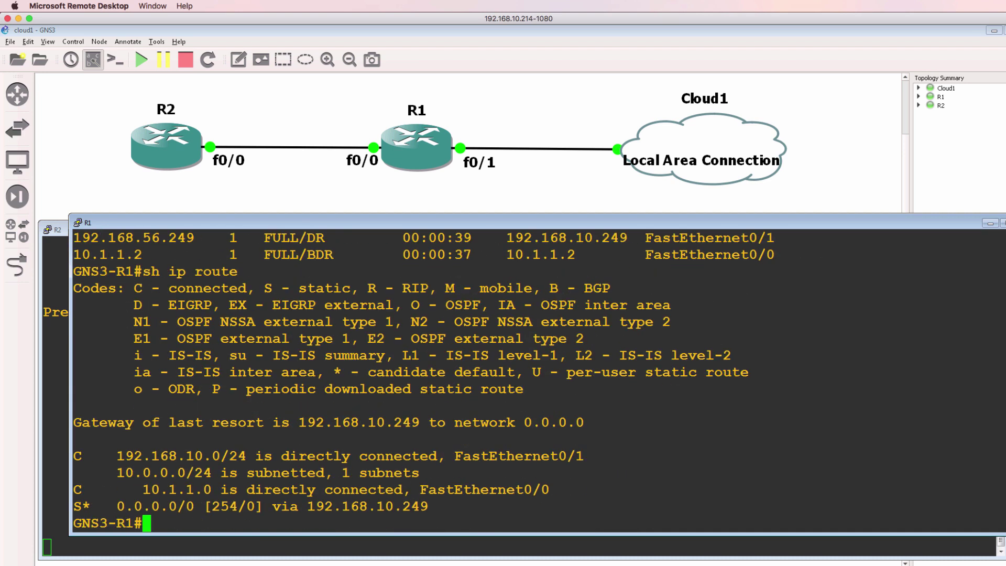
{"action": "triple_click", "coordinate": [458, 505]}
{"action": "key", "text": "Up"}
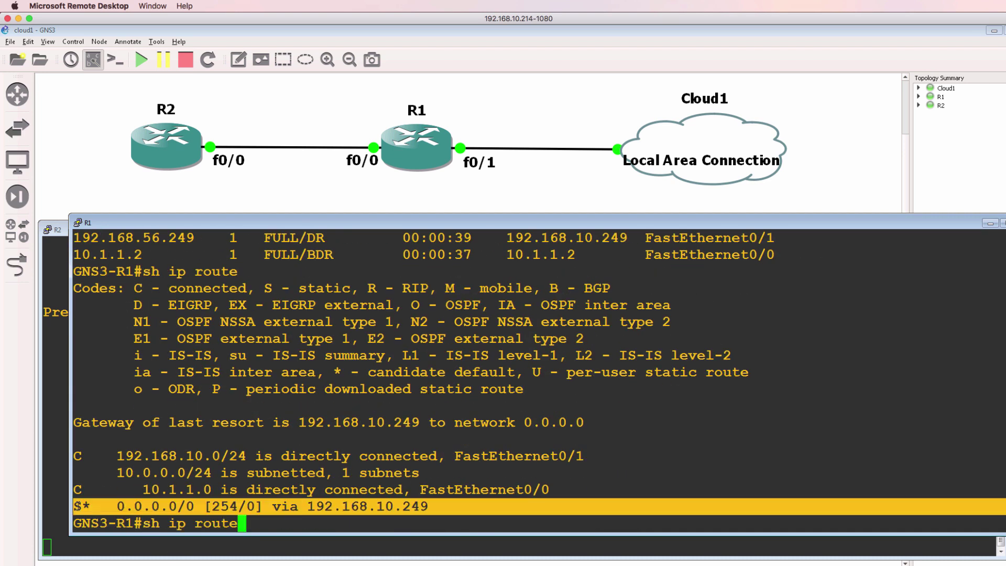
{"action": "key", "text": "Return"}
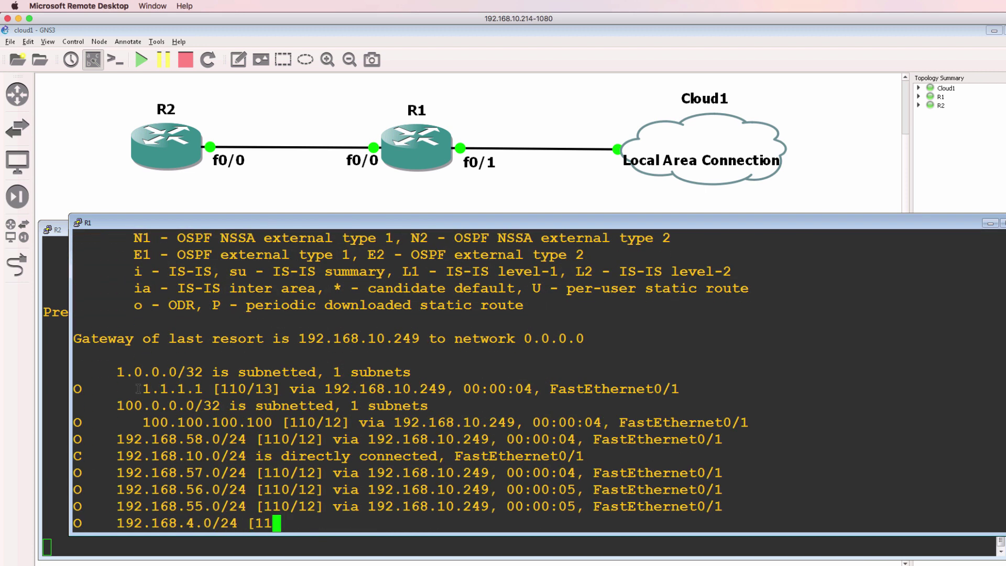
{"action": "mouse_move", "coordinate": [66, 305]}
{"action": "left_mouse_down"}
{"action": "mouse_move", "coordinate": [142, 389]}
{"action": "mouse_move", "coordinate": [288, 505]}
{"action": "left_mouse_up"}
{"action": "key", "text": "space"}
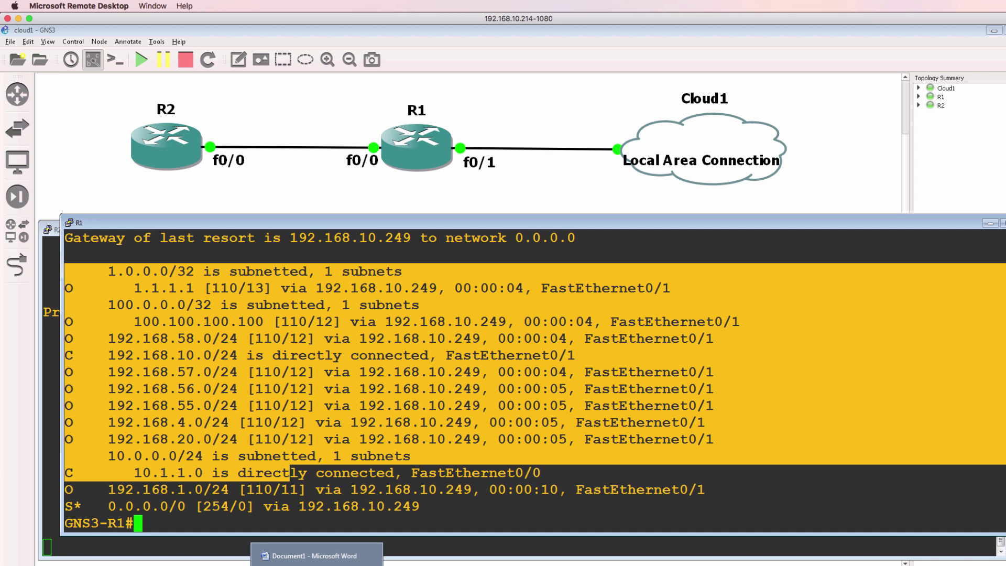
Step: Telnet from the Mac to R1 at 192.168.10.5, log in and enter privileged mode
{"action": "key", "text": "super+Tab"}
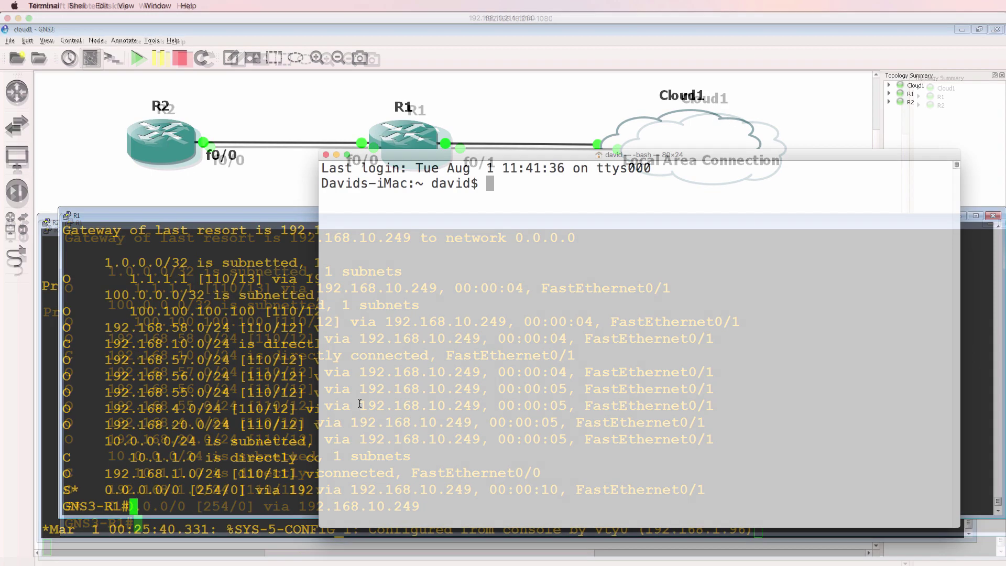
{"action": "type", "text": "pi"}
{"action": "key", "text": "BackSpace"}
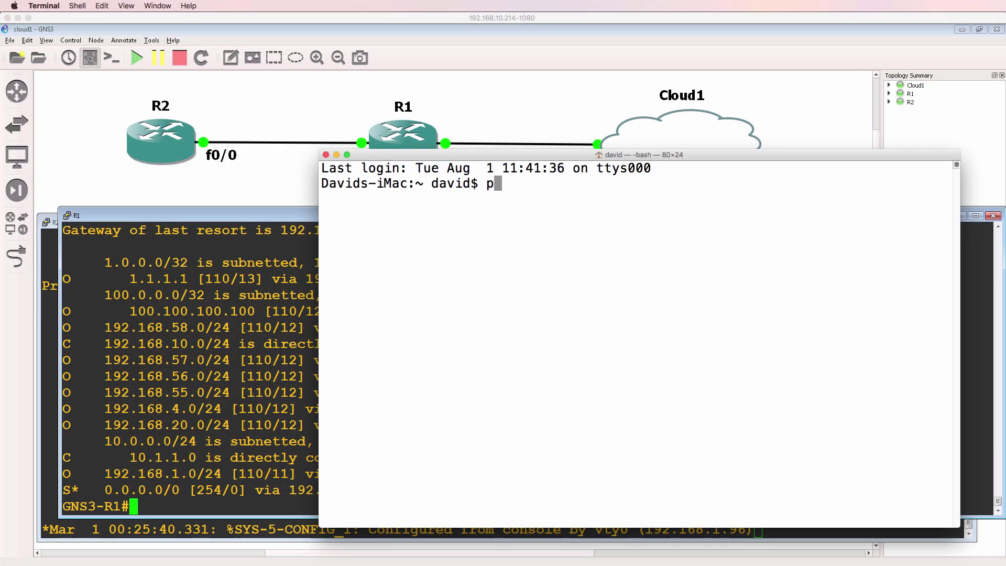
{"action": "key", "text": "BackSpace"}
{"action": "type", "text": "tlne"}
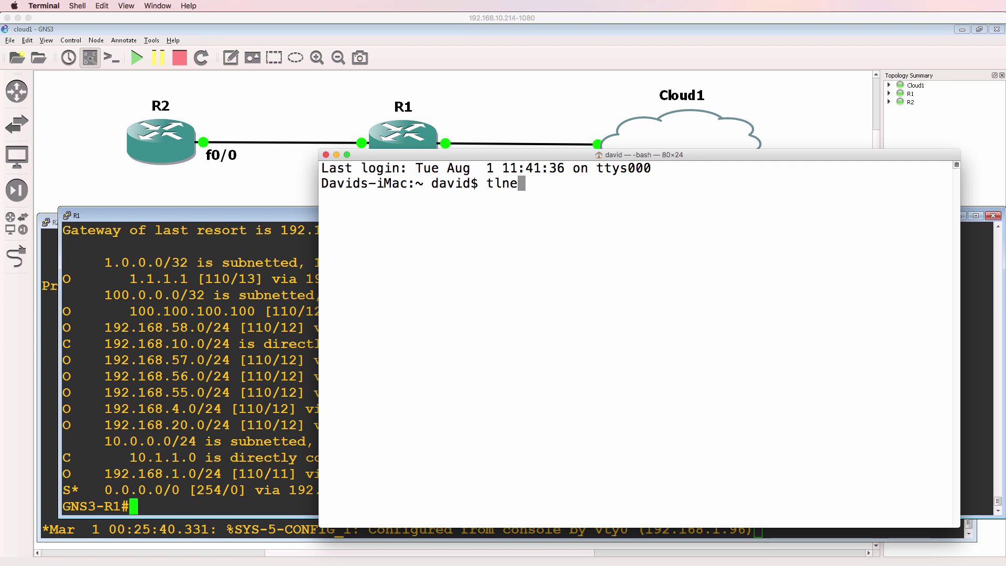
{"action": "key", "text": "BackSpace"}
{"action": "key", "text": "BackSpace"}
{"action": "key", "text": "BackSpace"}
{"action": "type", "text": "elnet 192.168.10"}
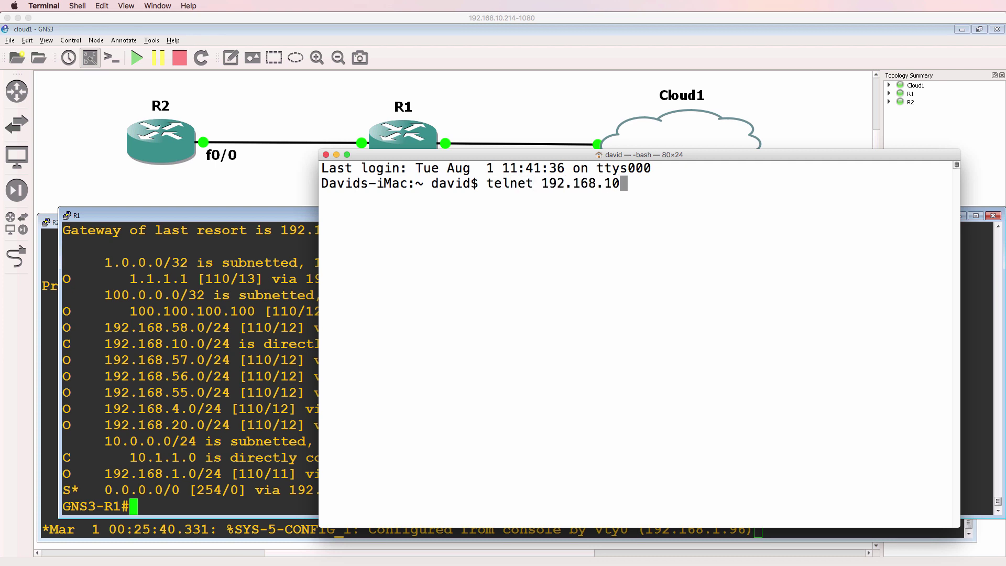
{"action": "type", "text": ".5"}
{"action": "key", "text": "Return"}
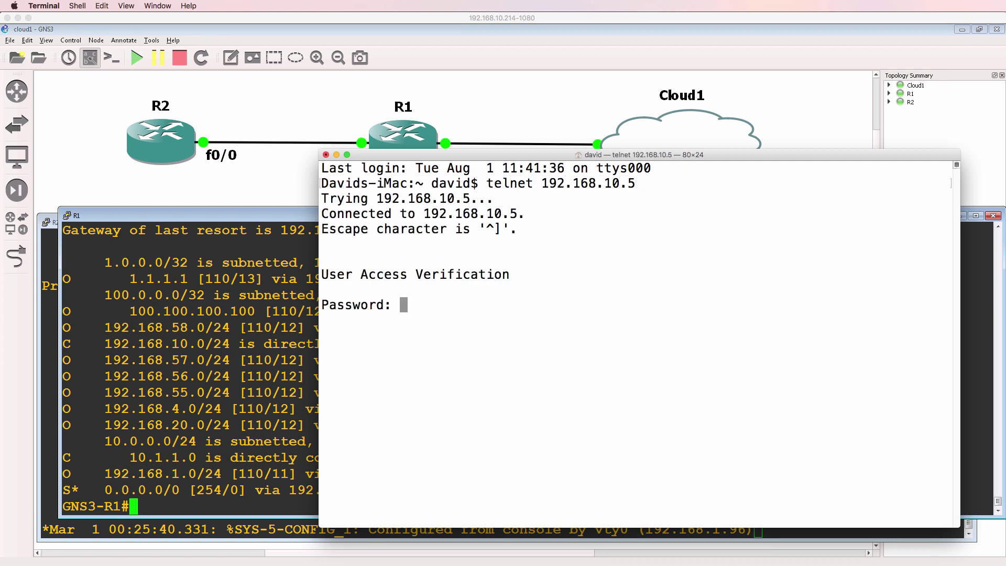
{"action": "key", "text": "Return"}
{"action": "type", "text": "en"}
{"action": "key", "text": "Return"}
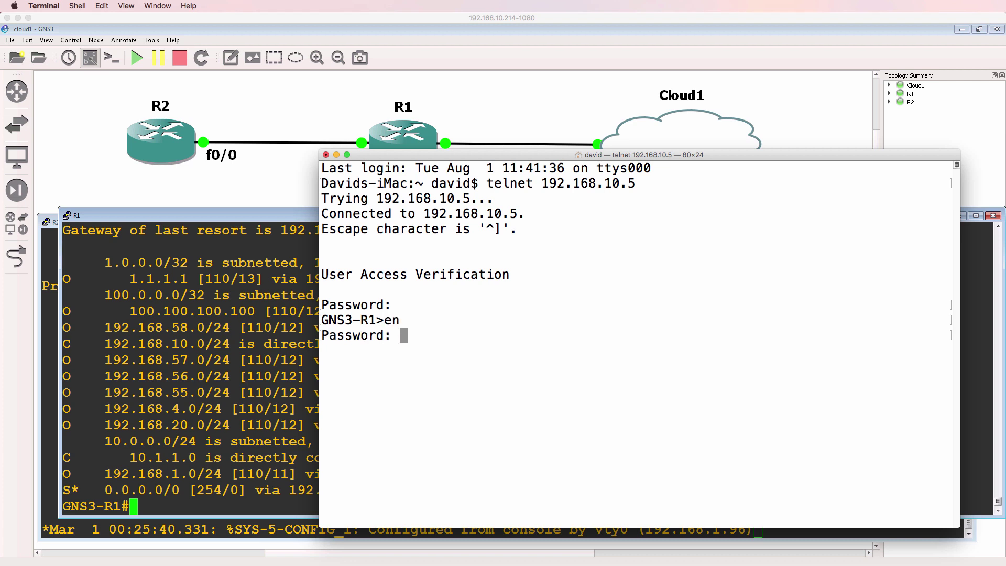
{"action": "key", "text": "Return"}
{"action": "type", "text": "send *"}
Step: Broadcast the message 'hello' to all R1 terminals with 'send *'
{"action": "key", "text": "Return"}
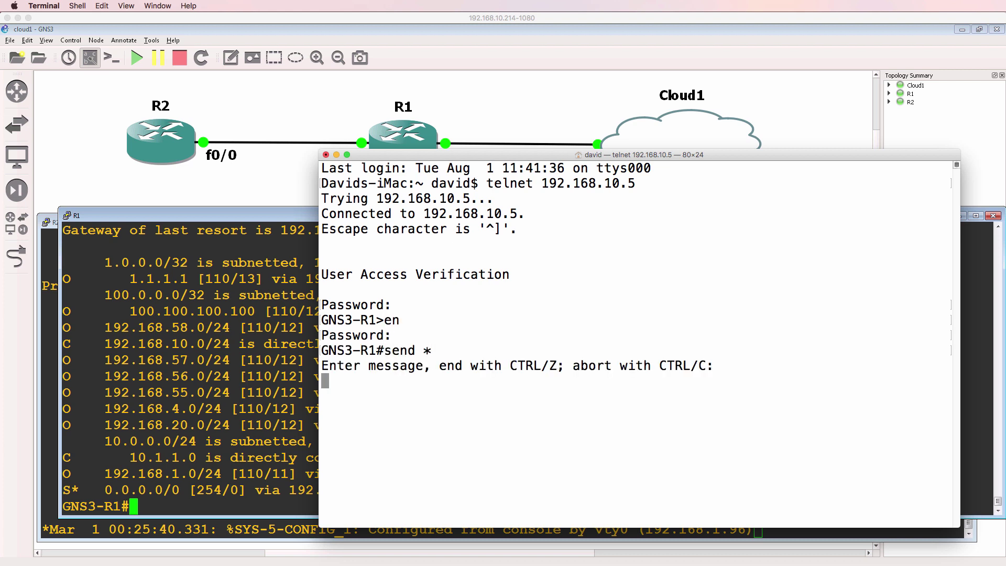
{"action": "type", "text": "hello"}
{"action": "key", "text": "Return"}
{"action": "key", "text": "ctrl+z"}
{"action": "key", "text": "Return"}
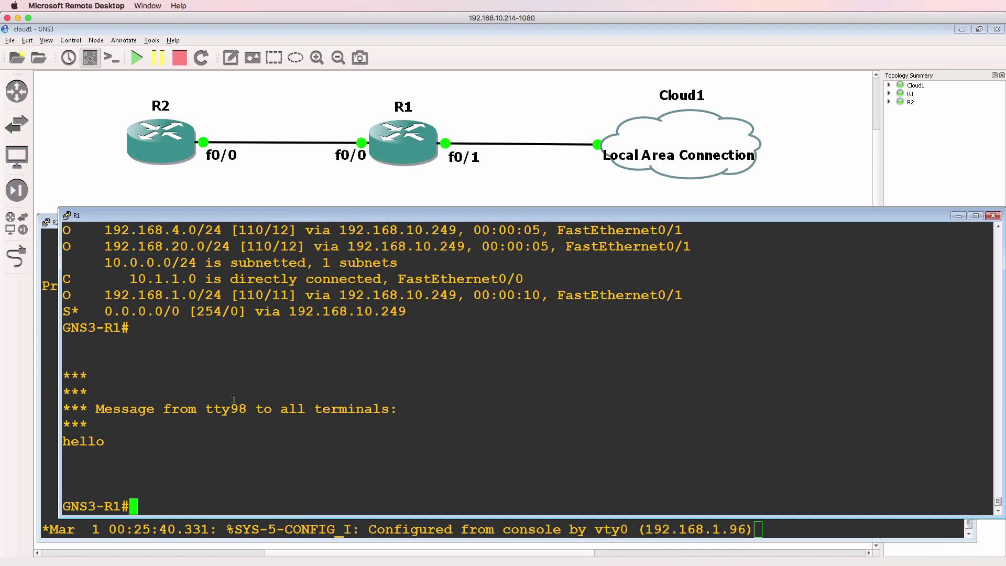
Step: Bring R1's GNS3 console forward and highlight the received hello broadcast
{"action": "left_click", "coordinate": [253, 396]}
{"action": "left_click_drag", "start_coordinate": [159, 346], "coordinate": [111, 312]}
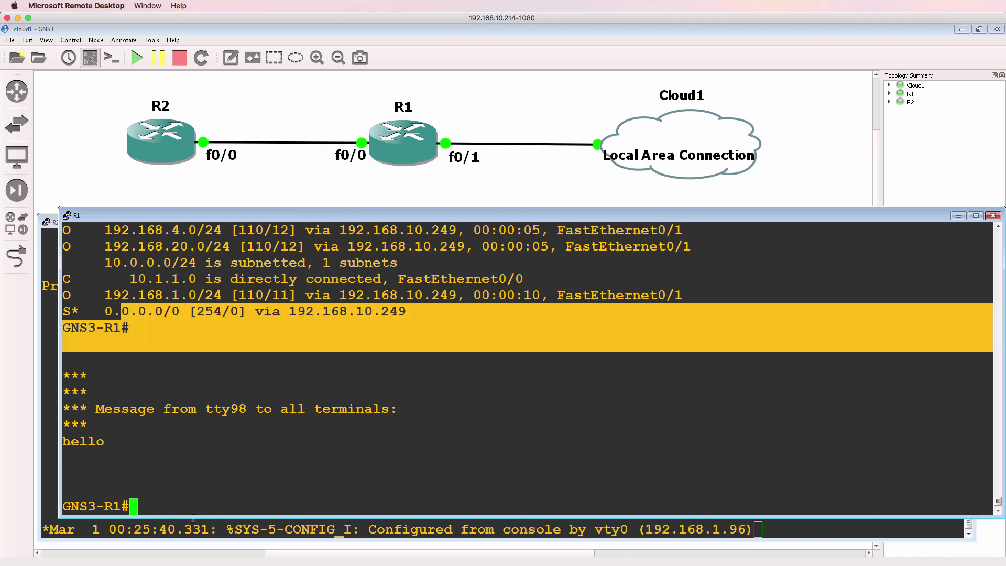
{"action": "left_click_drag", "start_coordinate": [194, 519], "coordinate": [196, 522]}
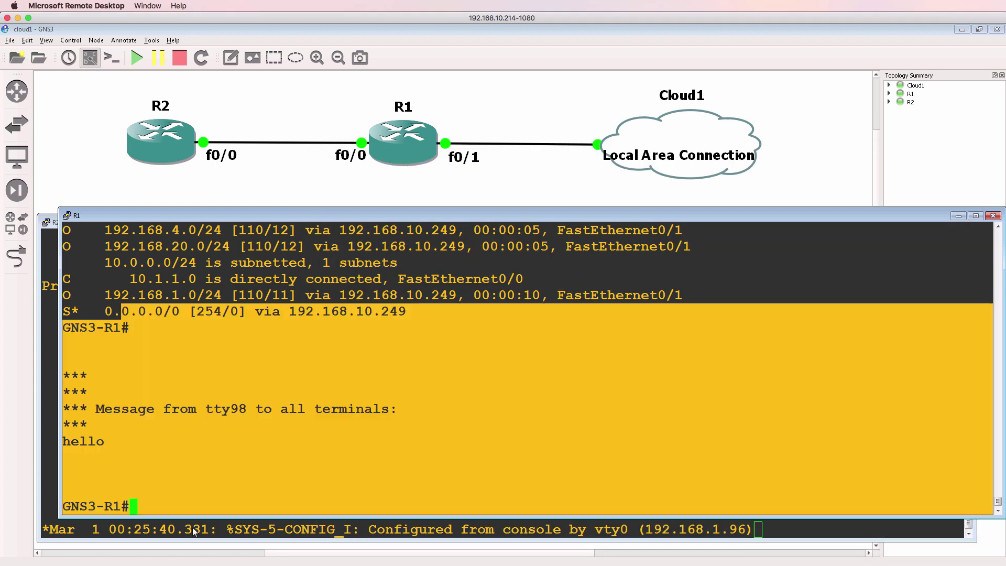
{"action": "key", "text": "Return"}
{"action": "type", "text": "send"}
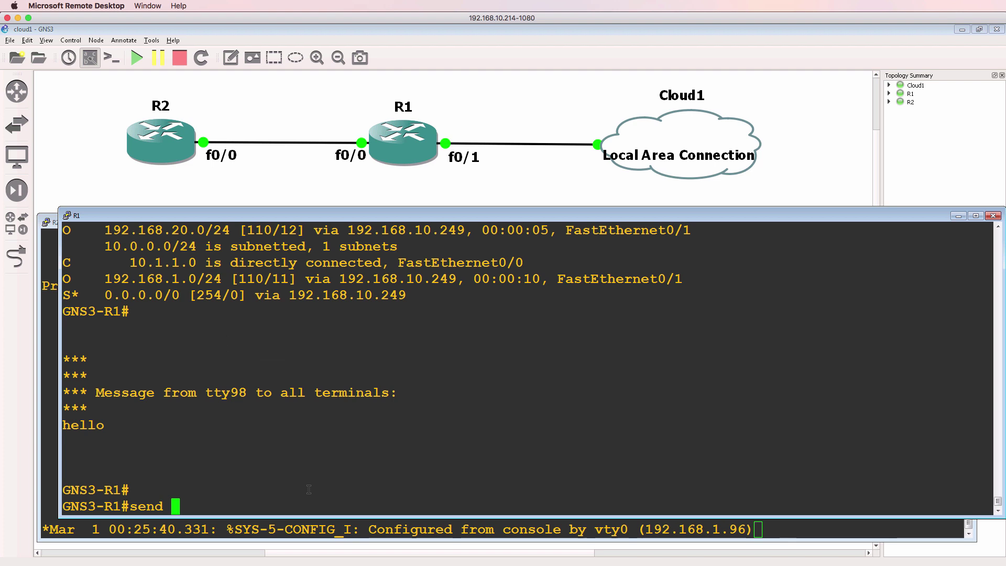
{"action": "type", "text": " ("}
Step: Broadcast 'This is console' from R1 to all terminals with 'send *'
{"action": "key", "text": "BackSpace"}
{"action": "type", "text": "*"}
{"action": "key", "text": "Return"}
{"action": "type", "text": "This i"}
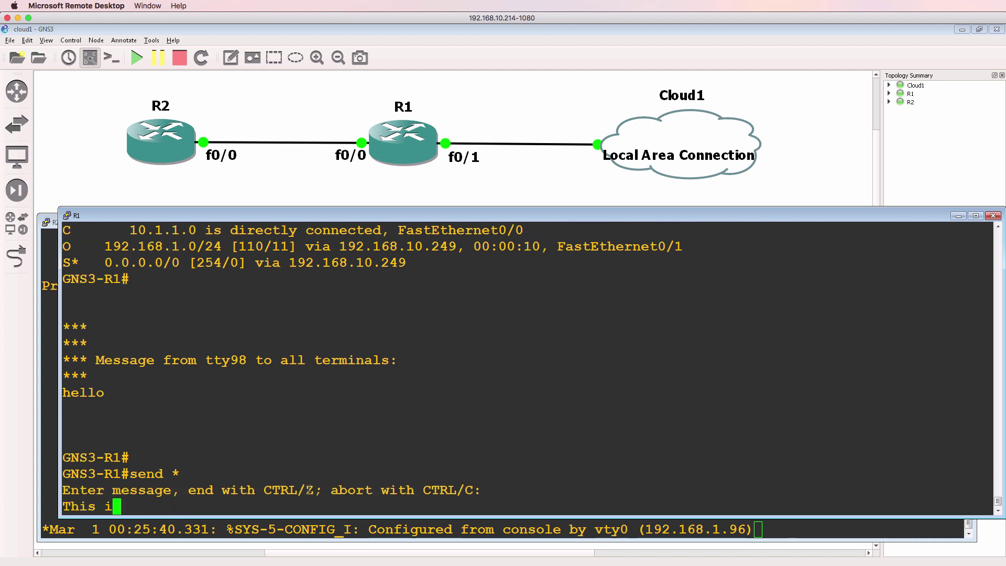
{"action": "type", "text": "s conto"}
{"action": "key", "text": "BackSpace"}
{"action": "key", "text": "BackSpace"}
{"action": "type", "text": "so"}
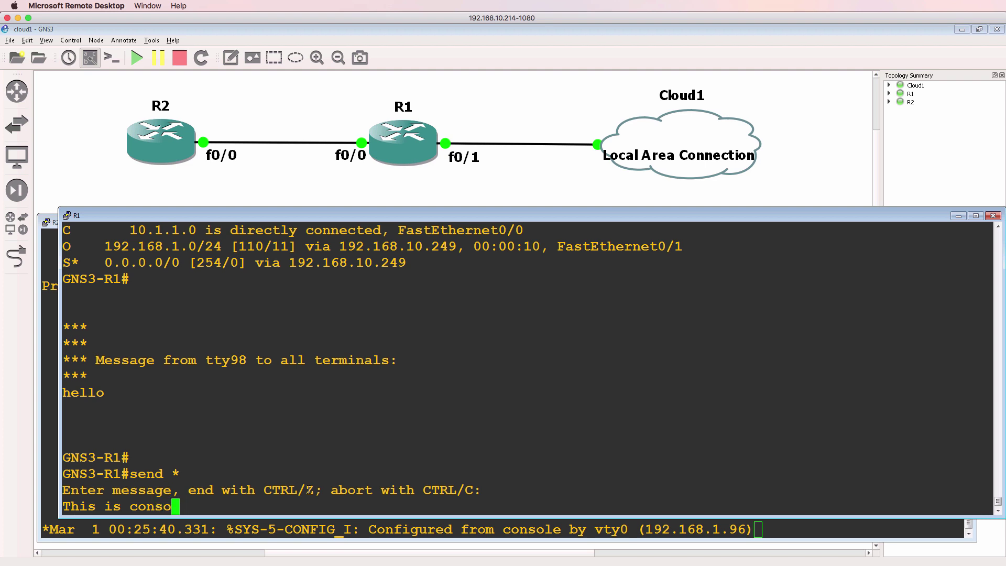
{"action": "type", "text": "le"}
{"action": "key", "text": "Return"}
{"action": "key", "text": "Return"}
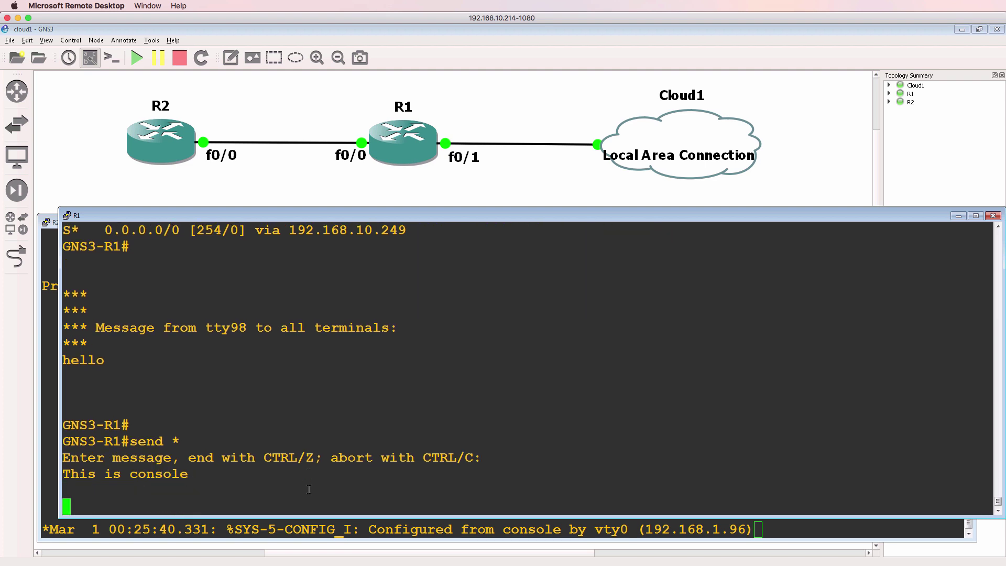
{"action": "key", "text": "ctrl+z"}
{"action": "key", "text": "Return"}
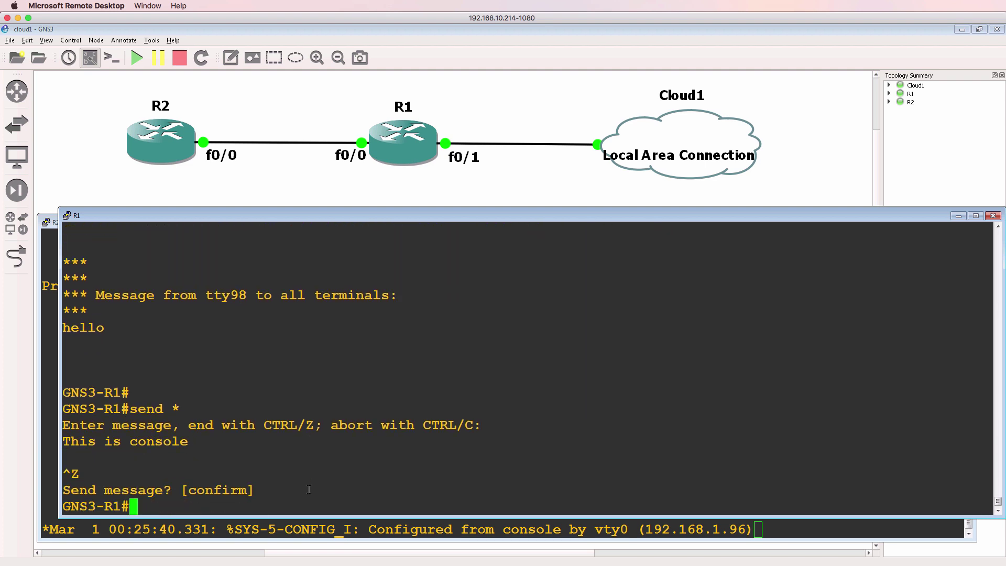
Step: Highlight the hello and 'This is console' broadcasts in the Mac telnet session, then return to GNS3
{"action": "key", "text": "super+Tab"}
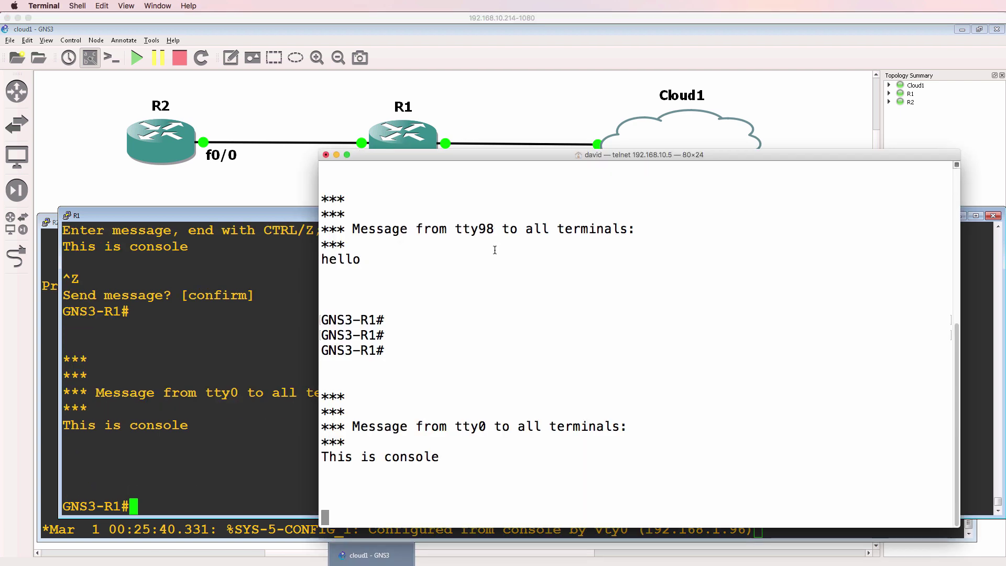
{"action": "triple_click", "coordinate": [494, 256]}
{"action": "left_click_drag", "start_coordinate": [452, 328], "coordinate": [658, 507]}
{"action": "key", "text": "Return"}
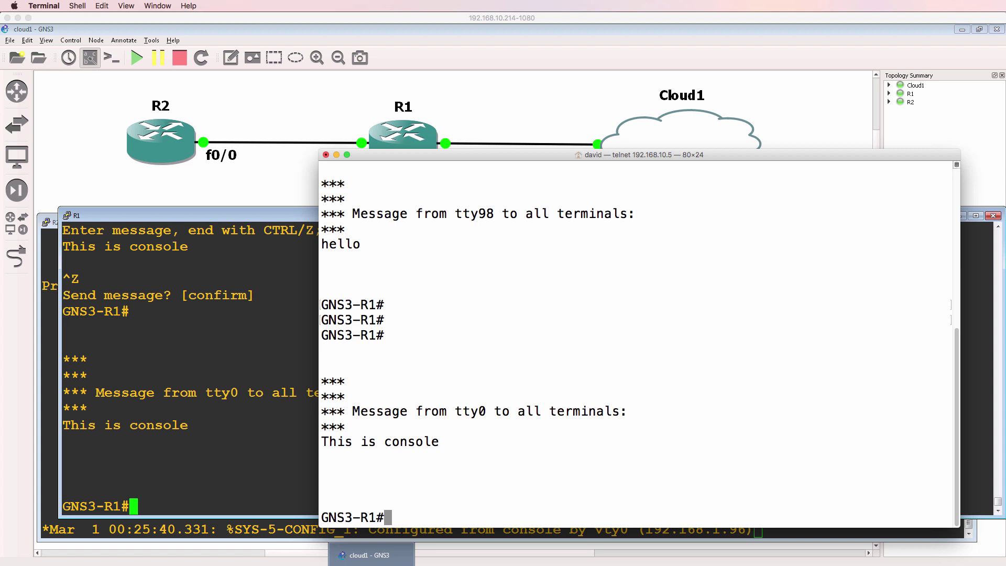
{"action": "left_click", "coordinate": [486, 46]}
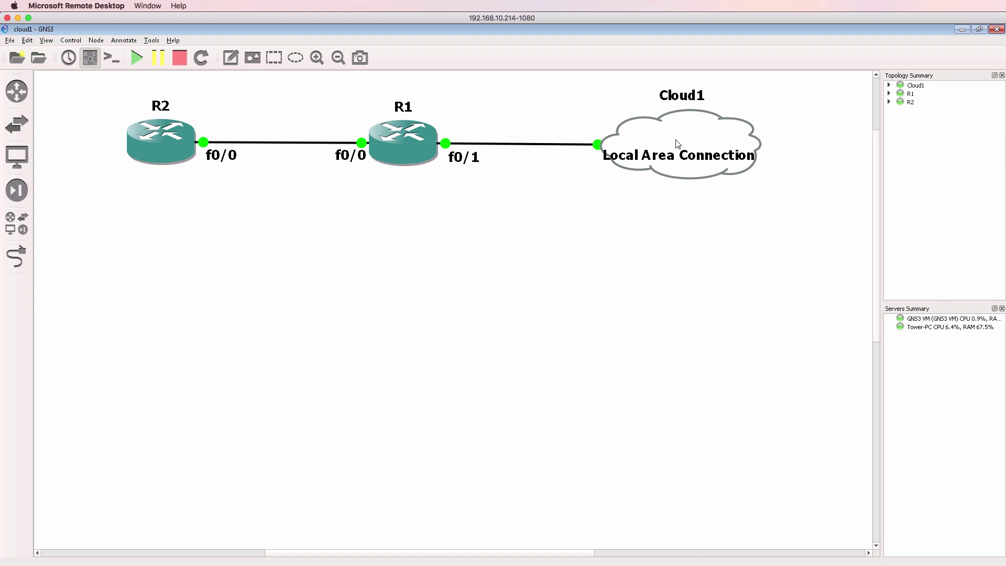
Step: Open Network Connections from the taskbar Control Panel item and drag it below the topology
{"action": "left_click", "coordinate": [404, 561]}
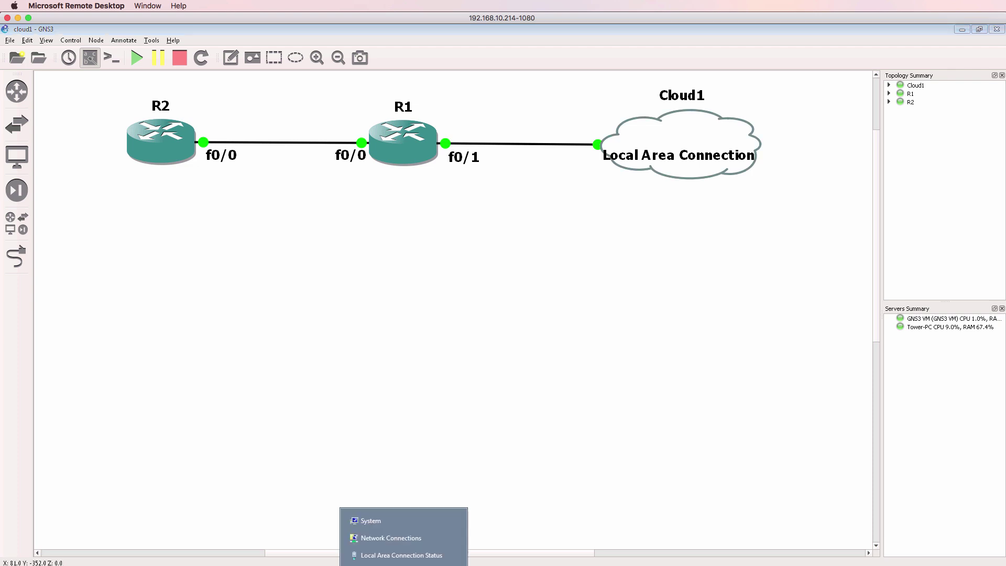
{"action": "left_click", "coordinate": [378, 529]}
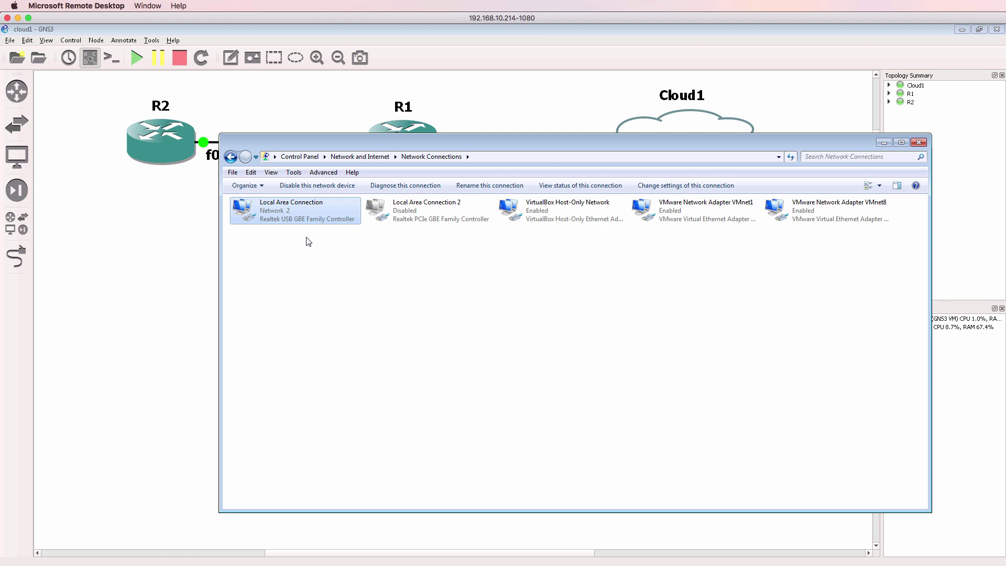
{"action": "left_click_drag", "start_coordinate": [469, 134], "coordinate": [487, 216]}
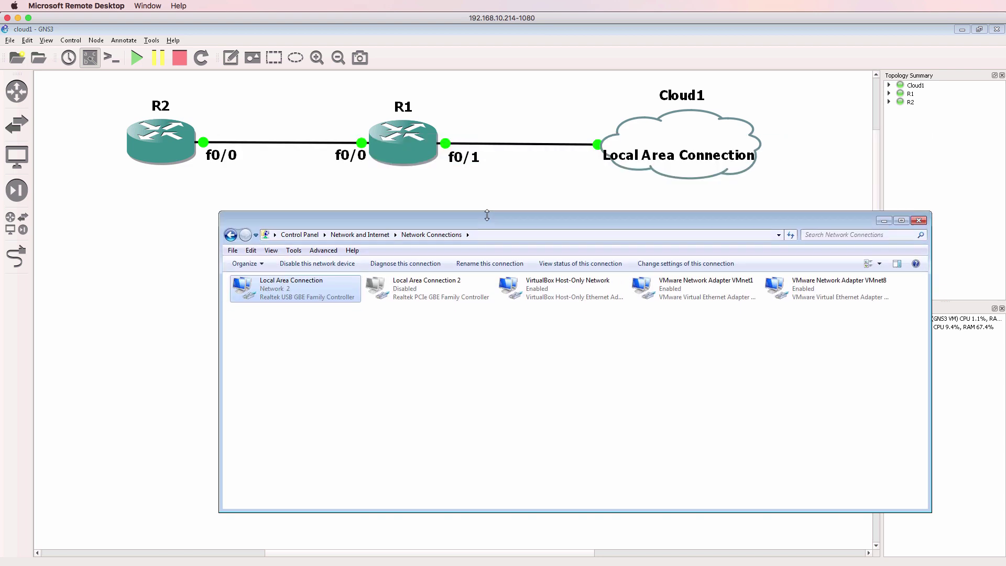